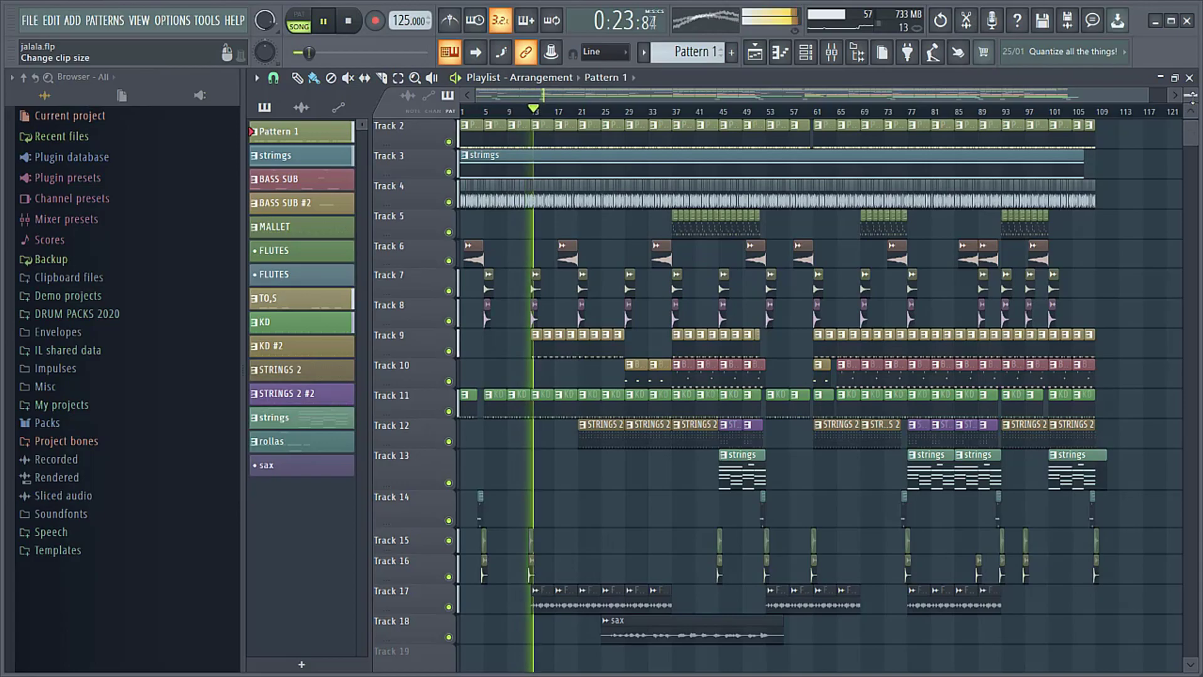
- Look over the whole arrangement in the playlist during playback, stop the song, and zoom in on its opening bars
scroll(815, 376, "up", 5)
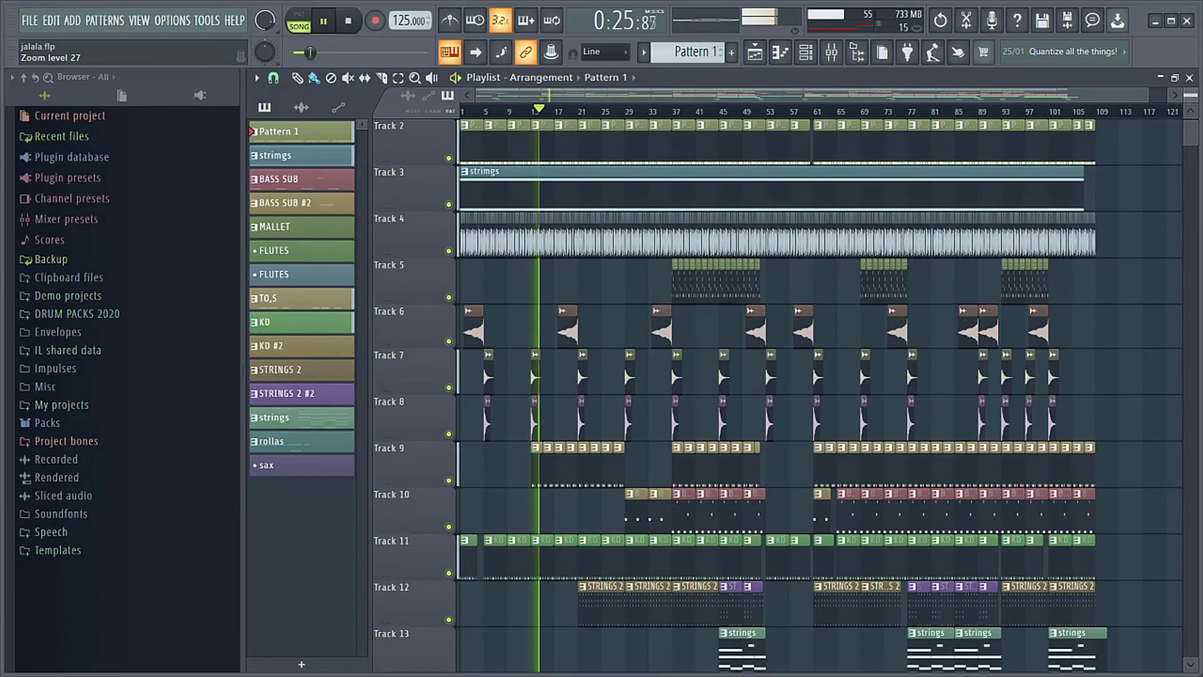
scroll(815, 401, "down", 4)
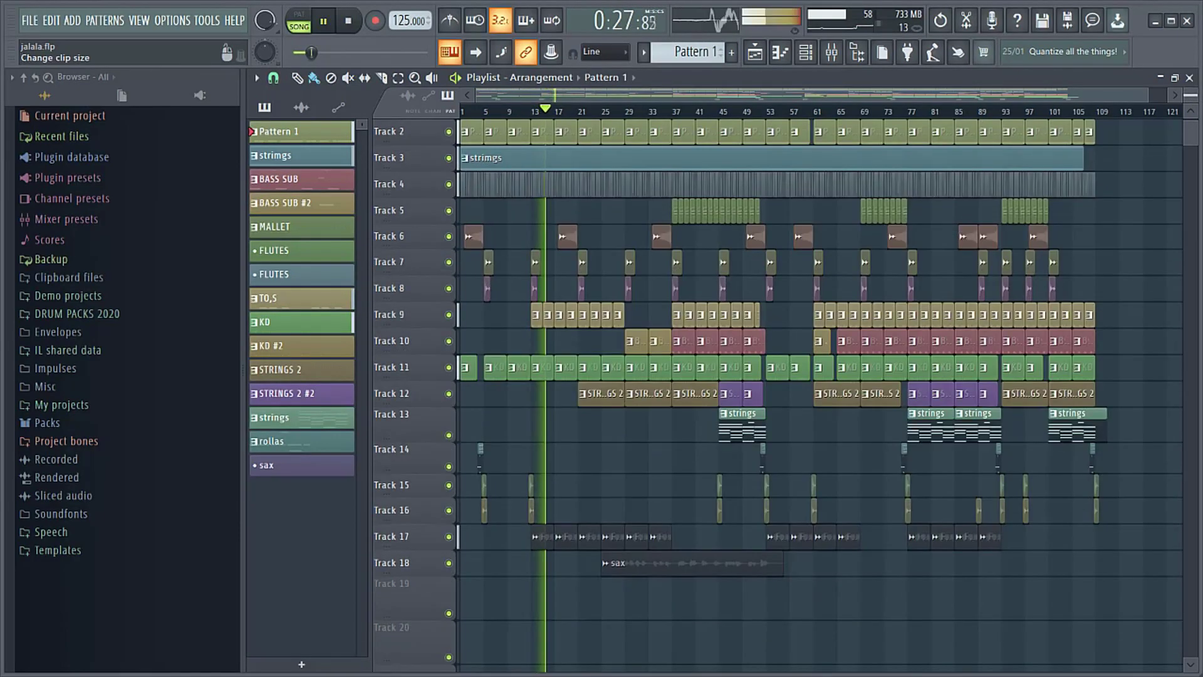
scroll(1193, 96, "up", 3)
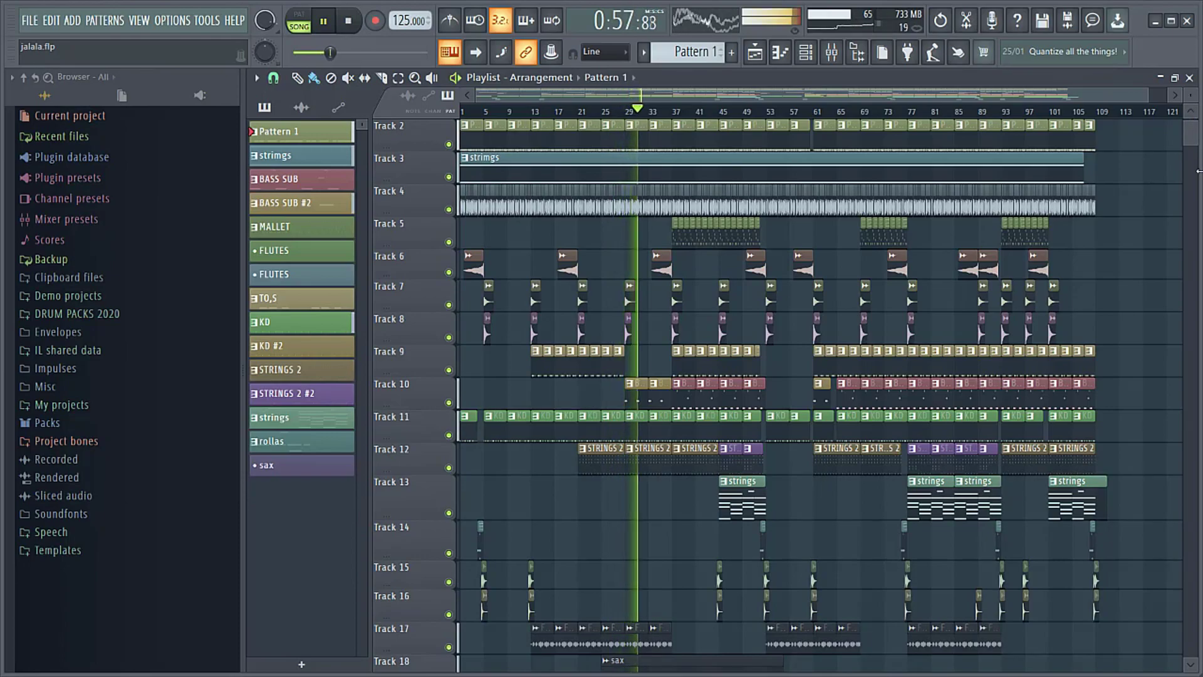
key("space")
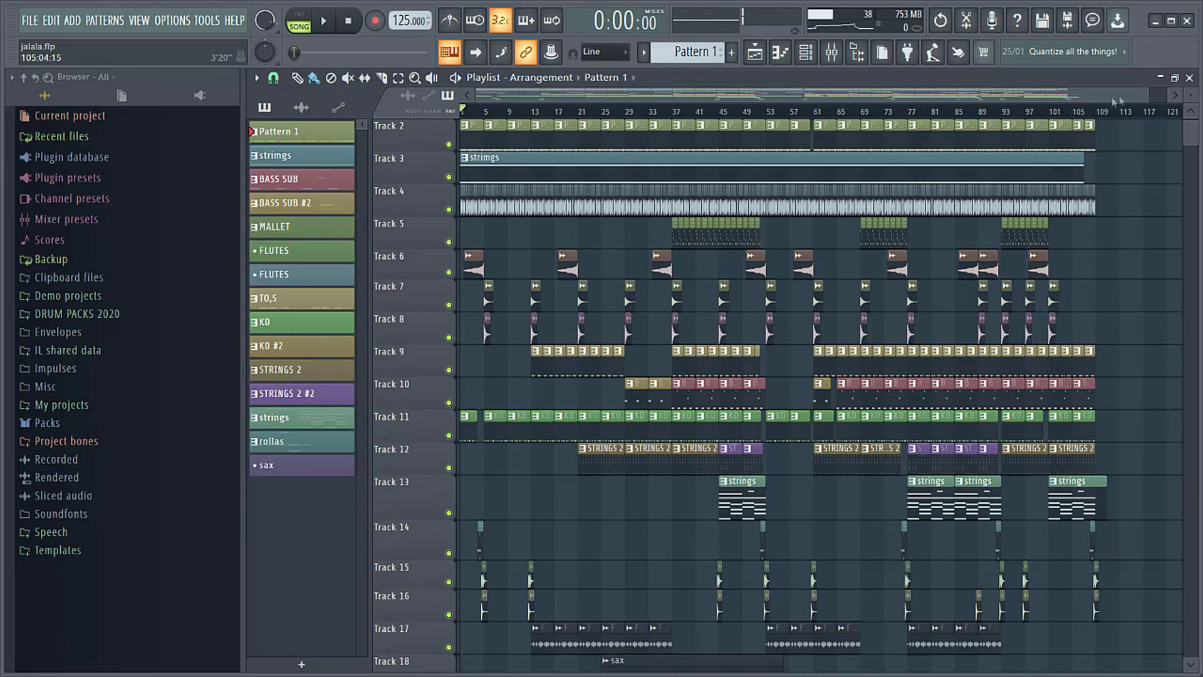
left_click_drag(1145, 96, 1111, 89)
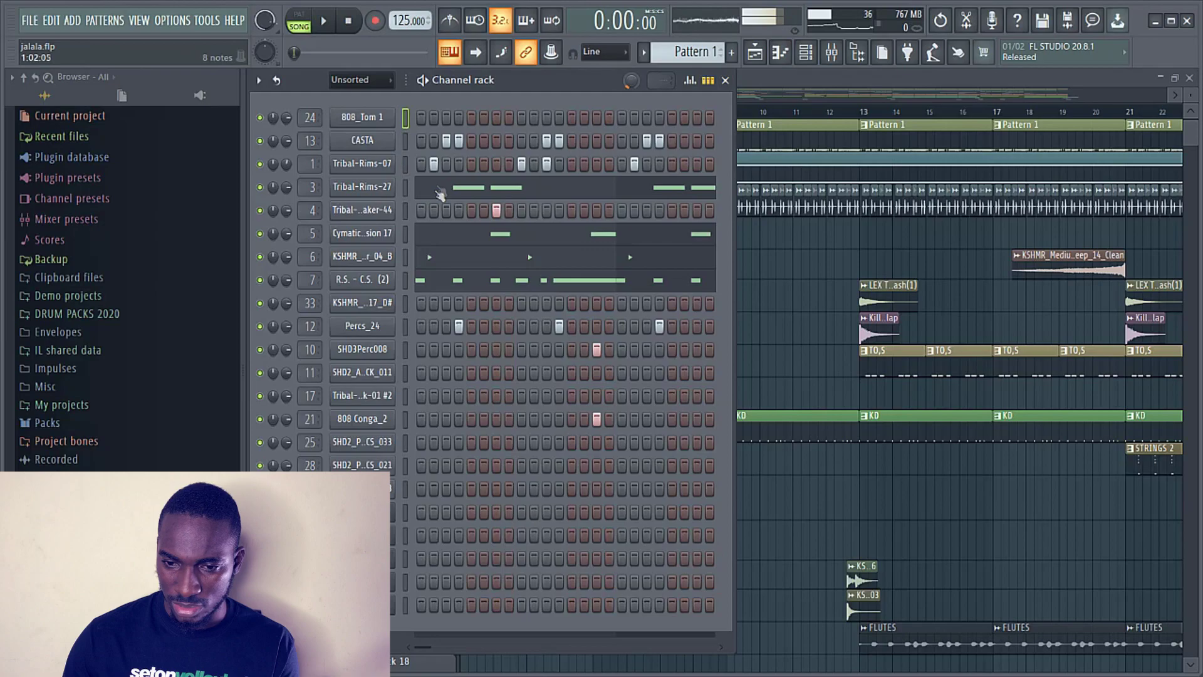
- Play Pattern 1 in pattern mode and widen the channel rack to show all of the pattern's steps
left_click(299, 14)
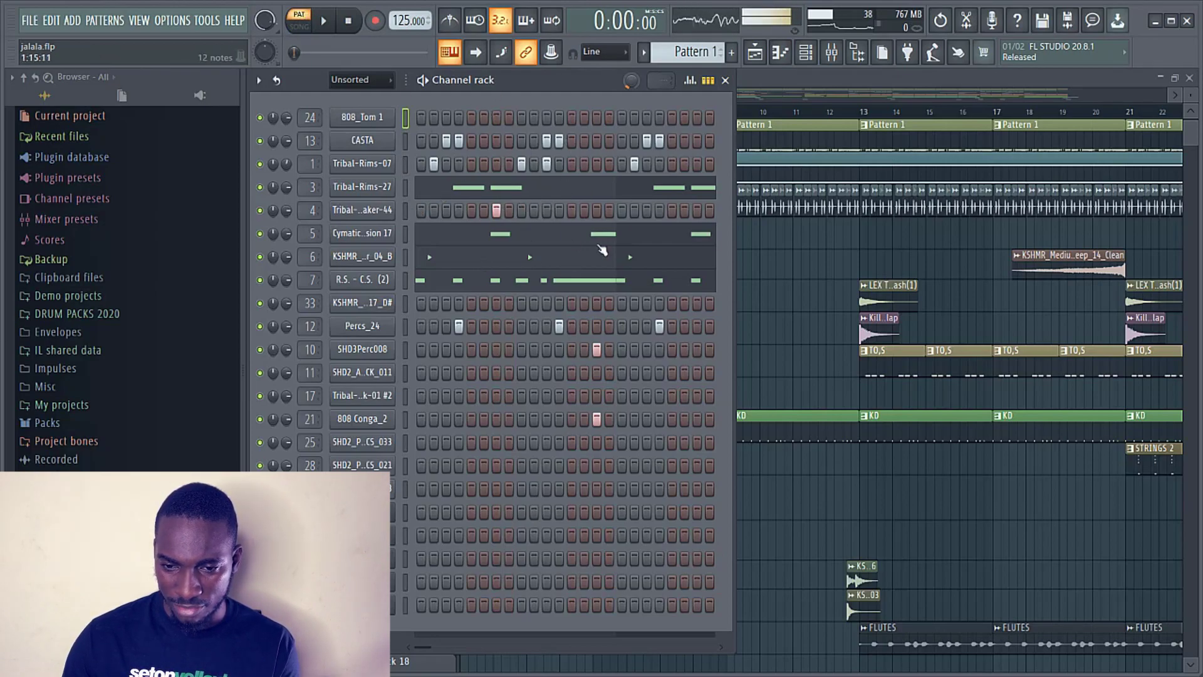
key("space")
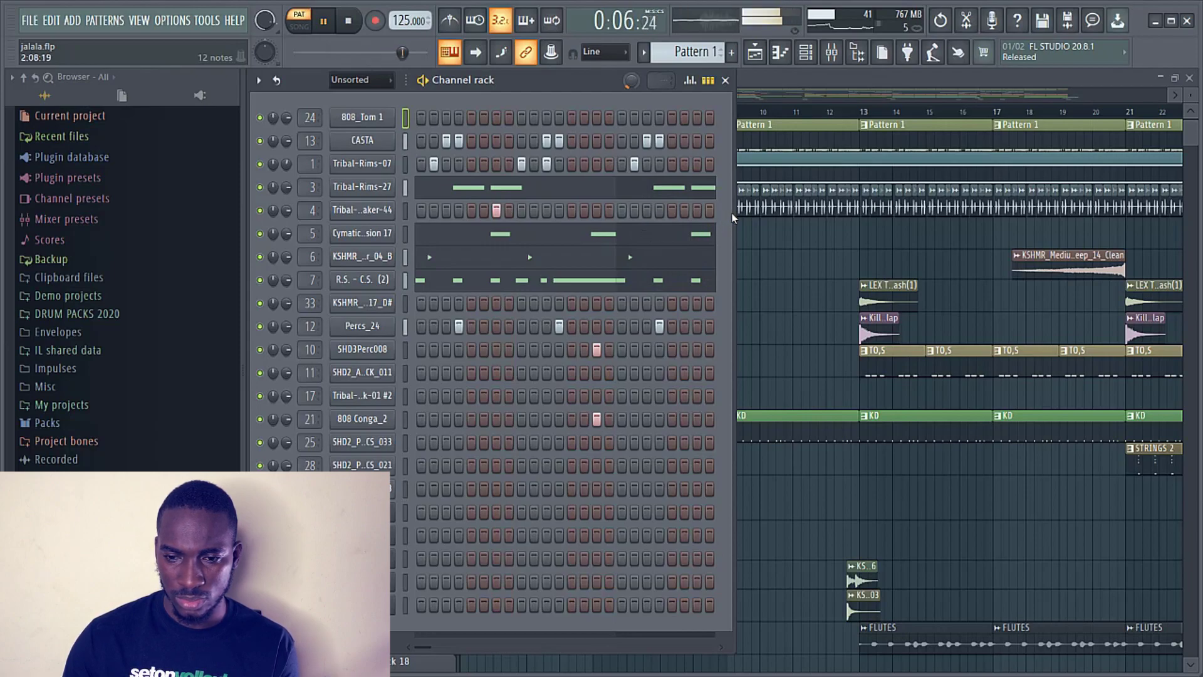
left_click_drag(734, 213, 1187, 249)
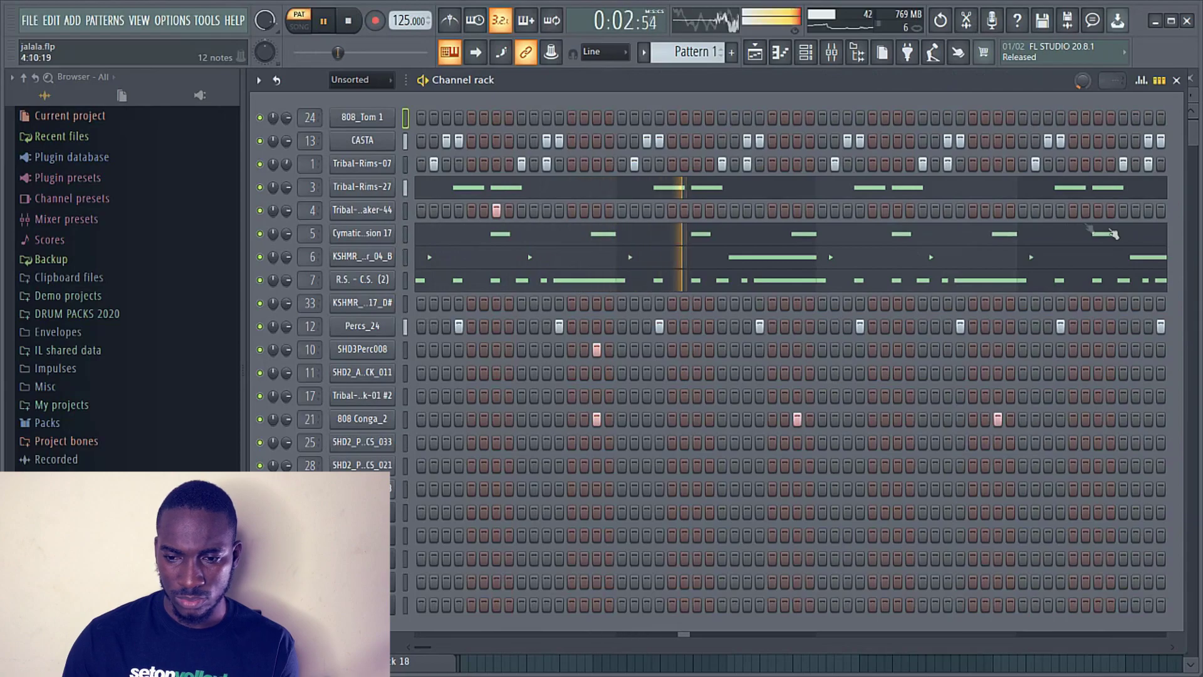
- Solo the CASTA channel in Pattern 1, then bring in Tribal-Rims-07, Tribal-Rims-27 and Tribal-..aker-44 one at a time during playback
key("space")
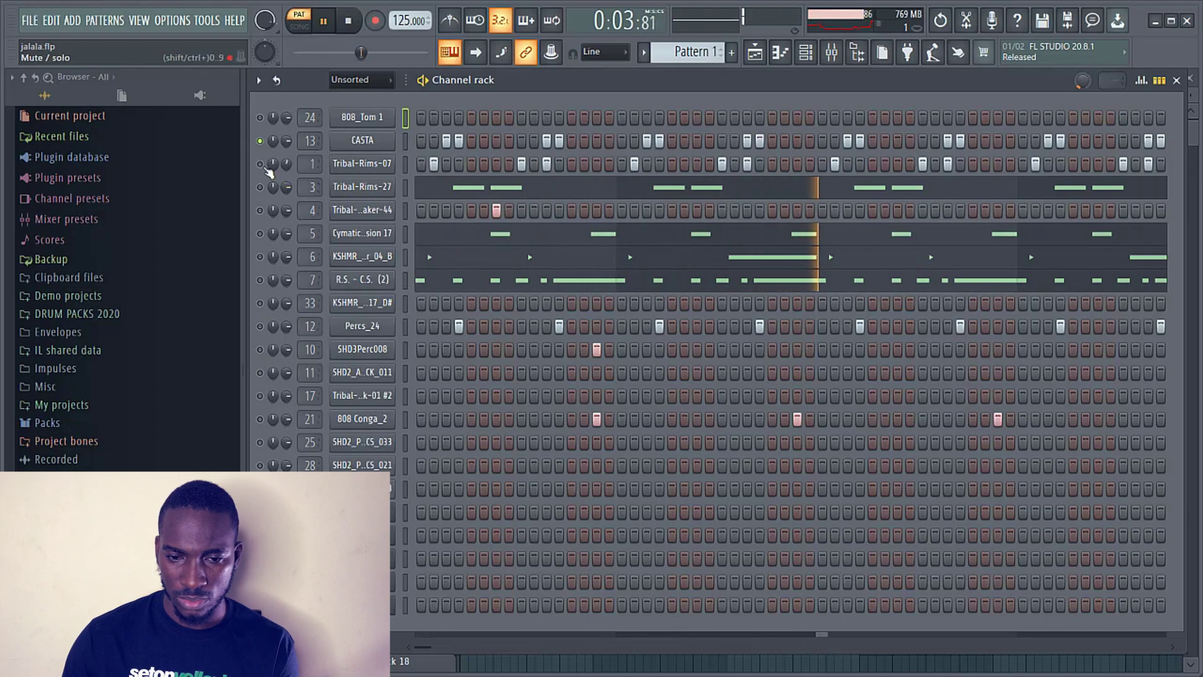
key("space")
key("space")
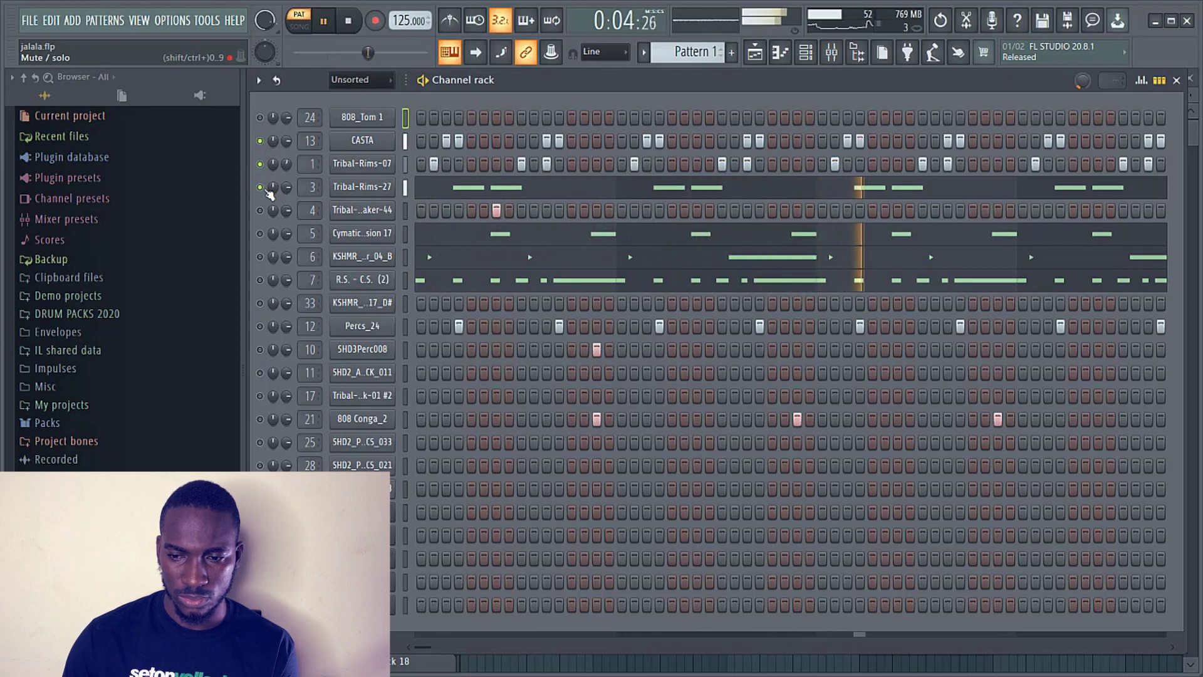
key("space")
key("space")
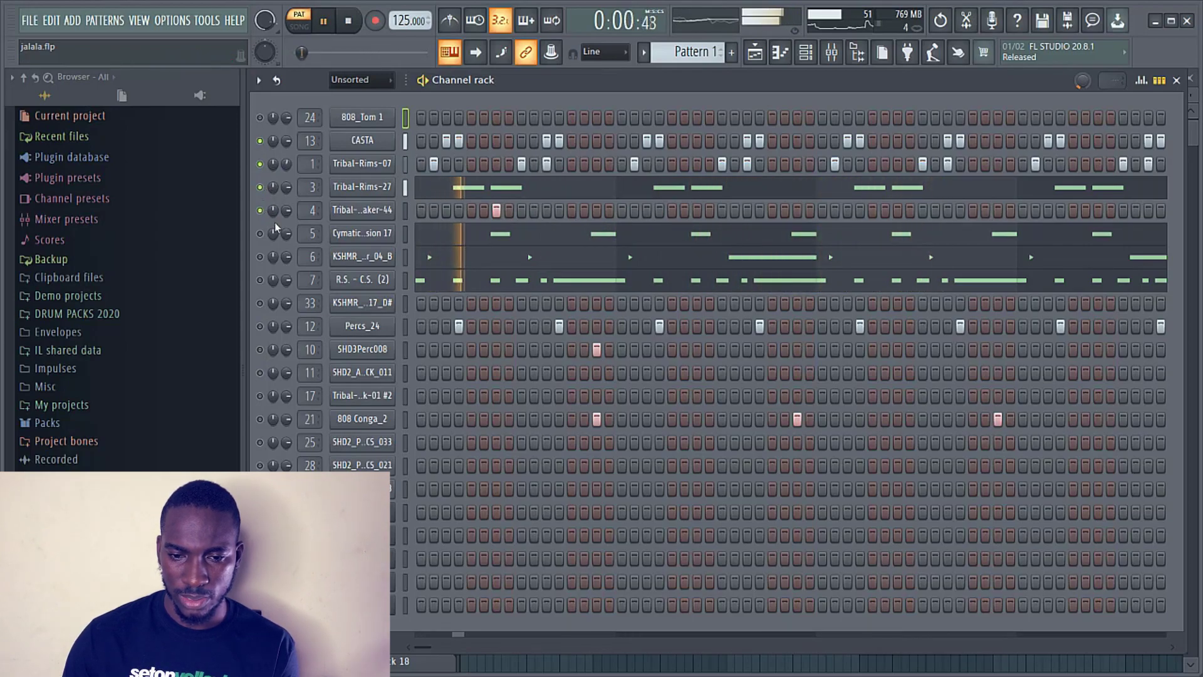
- Unmute Cymatic..sion 17, KSHMR_..r_04_B, R.S. - C.S. (2), Percs_24, SHD3Perc008 and 808 Conga_2 one by one to hear the layers build
left_click(259, 233)
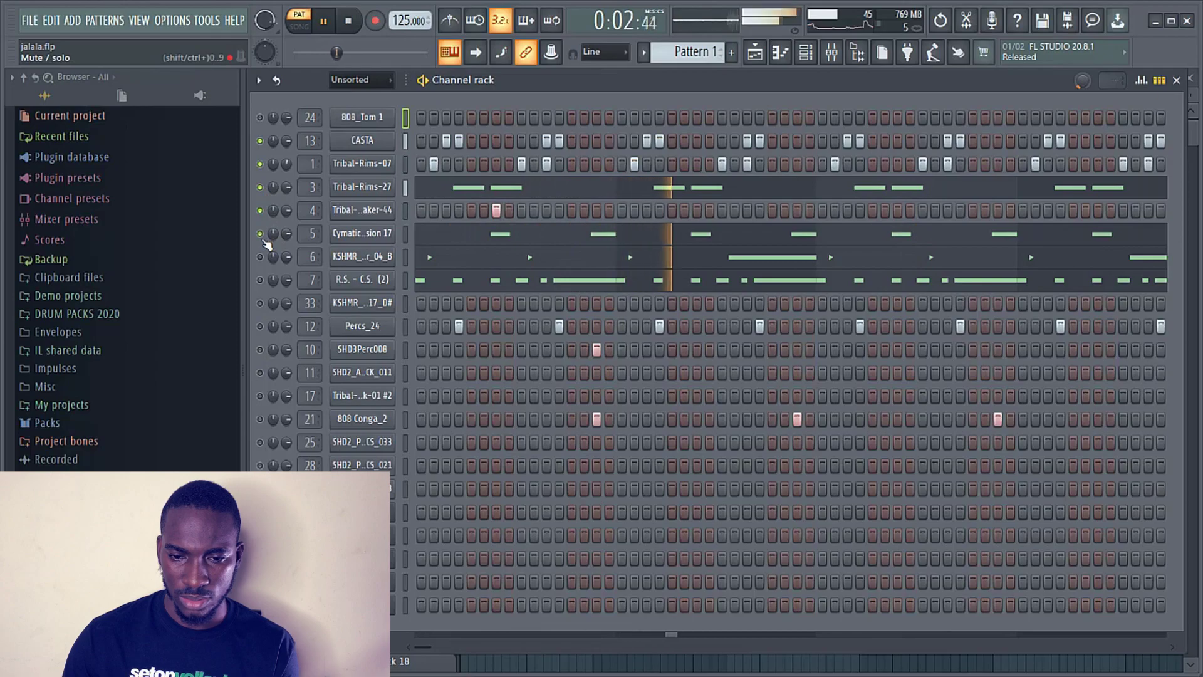
left_click(259, 256)
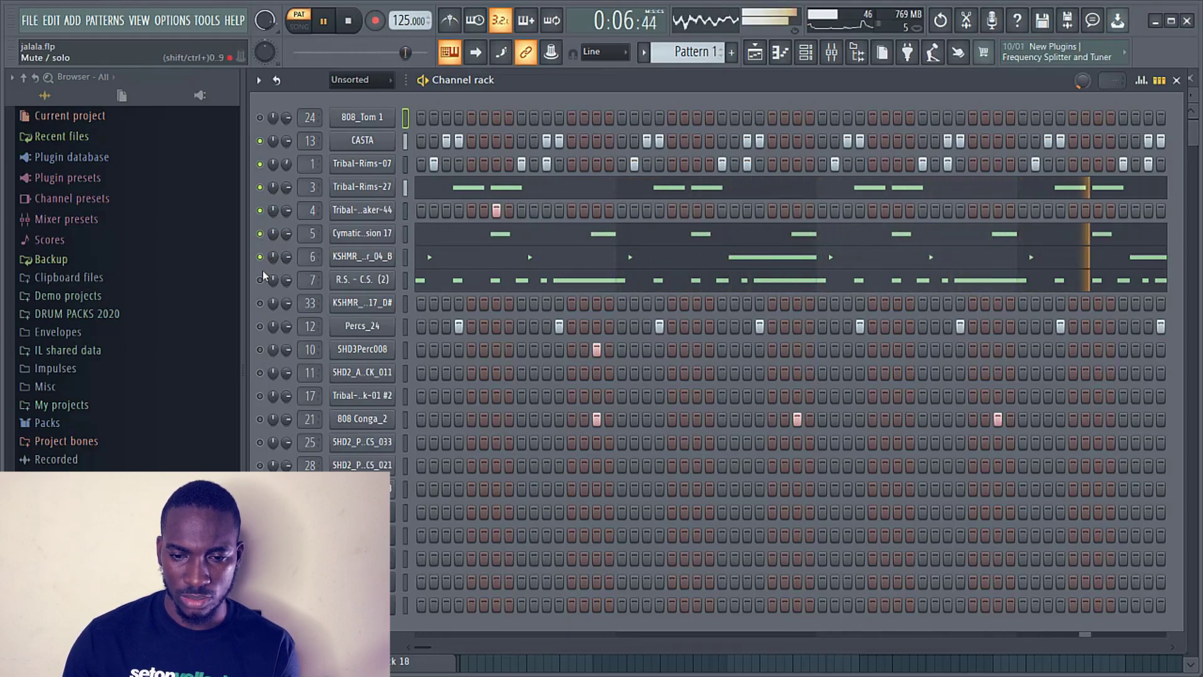
left_click(259, 280)
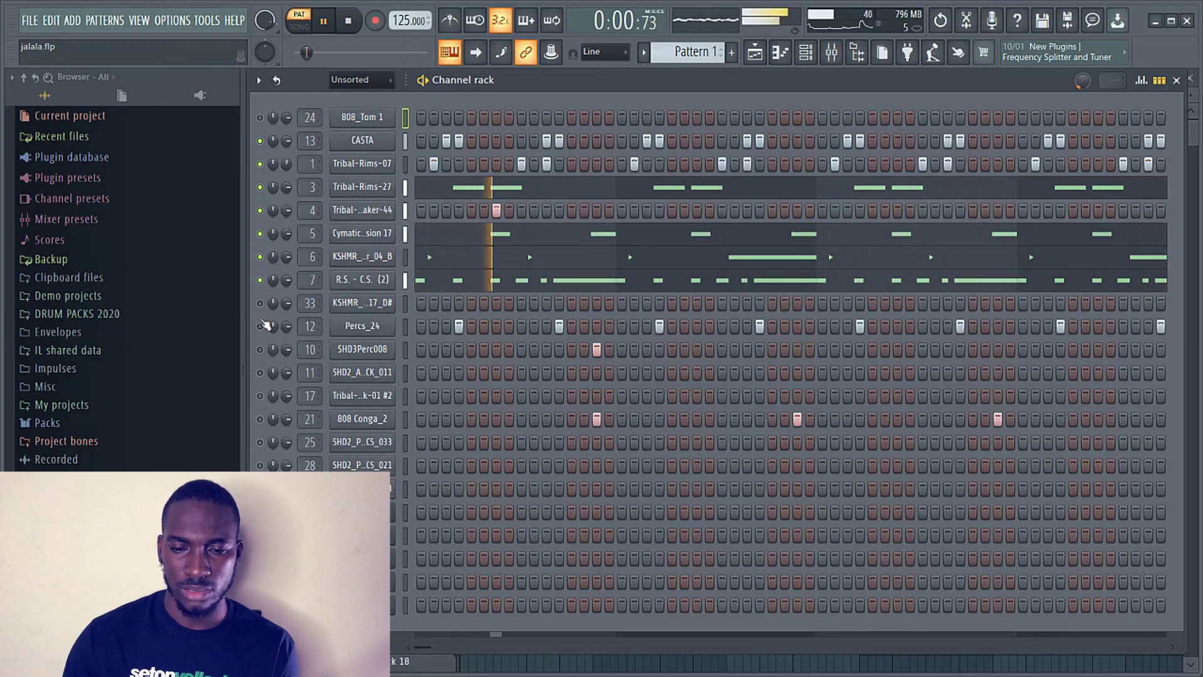
left_click(260, 326)
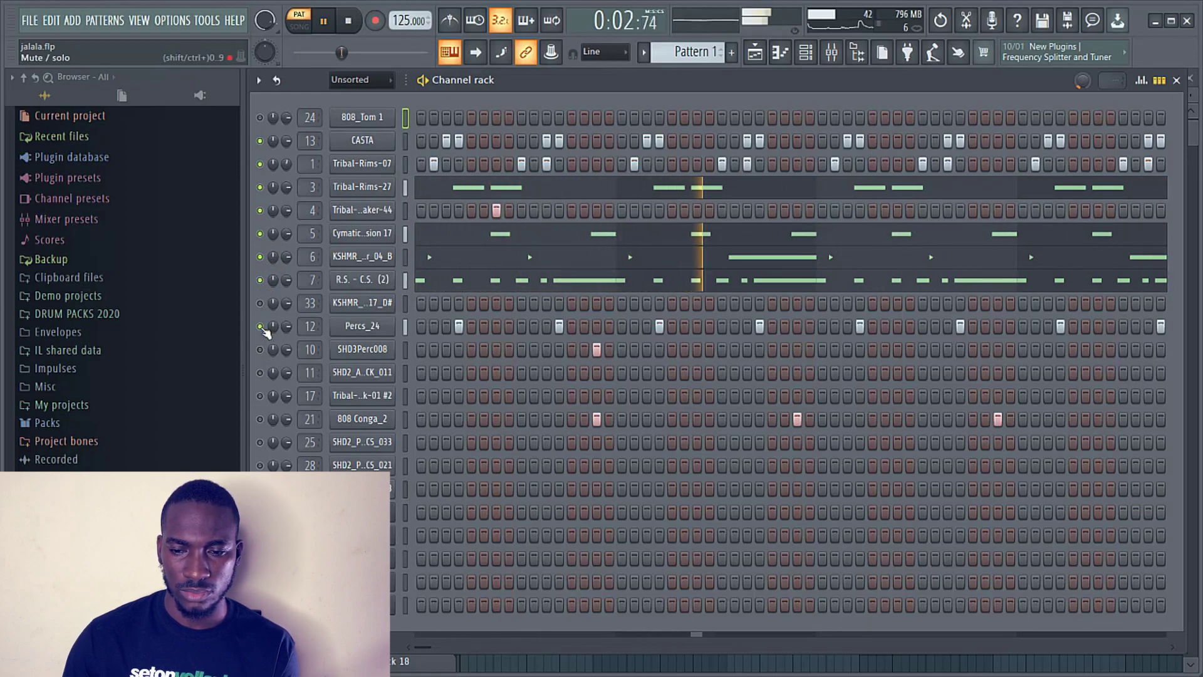
left_click(261, 349)
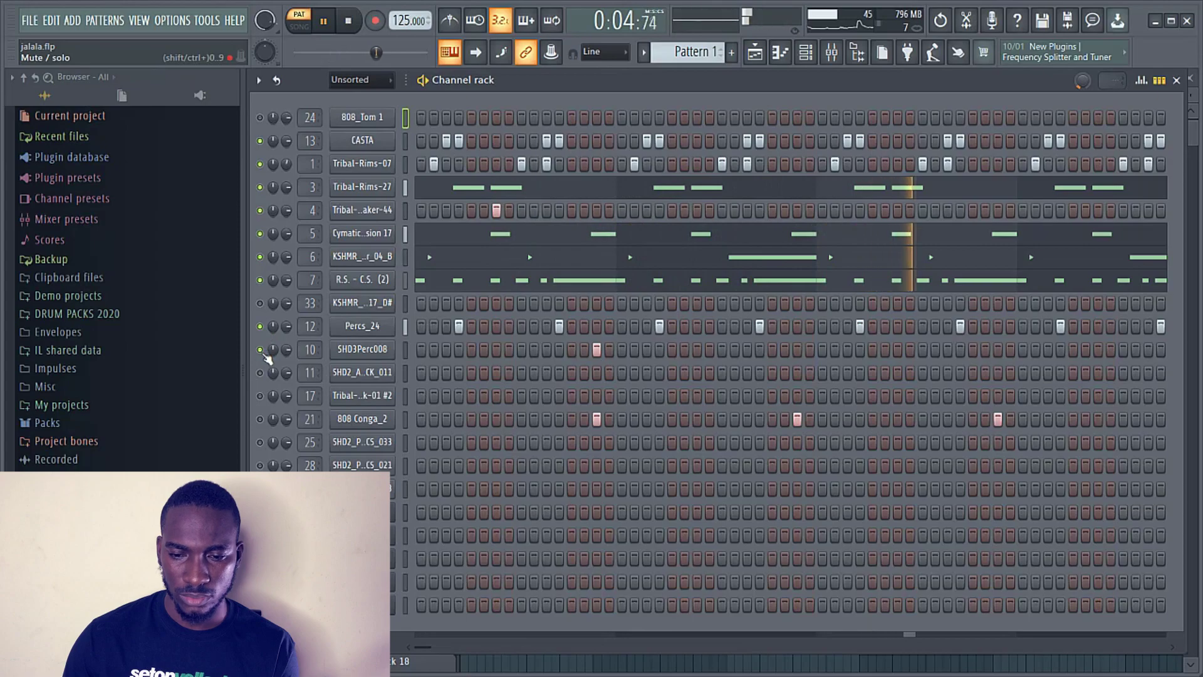
left_click(259, 419)
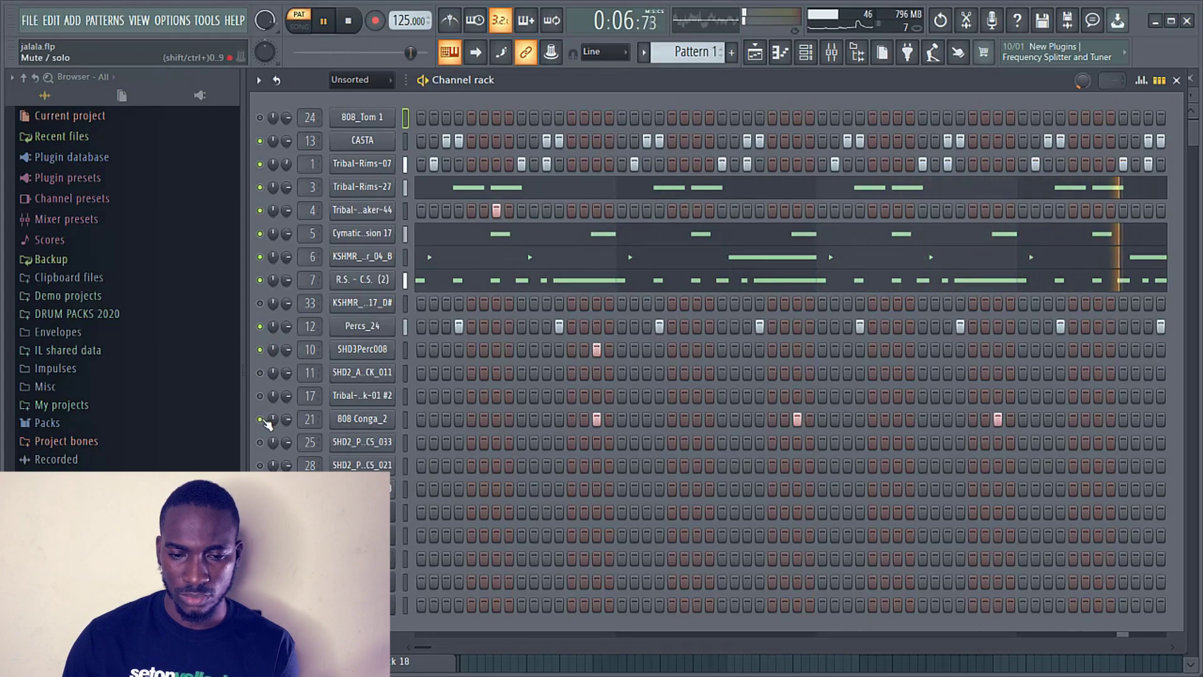
- Solo and play the CASTA, Tribal-Rims-07 and Tribal-Rims-27 channels one at a time
right_click(260, 419)
key("space")
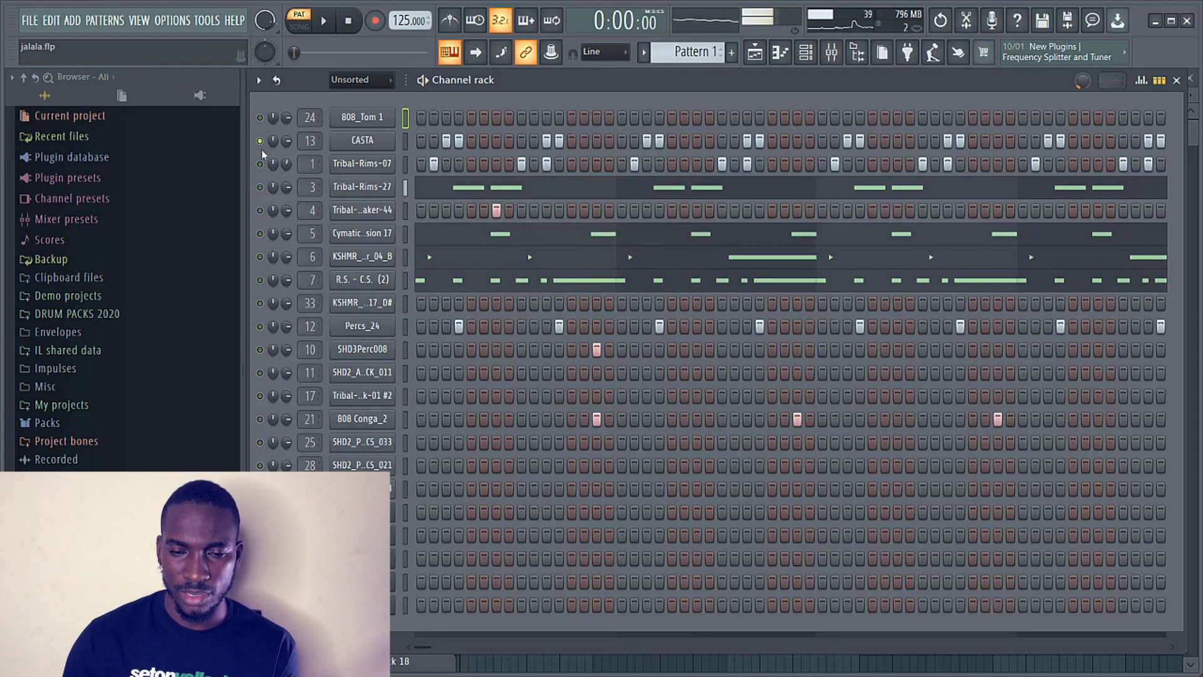
key("space")
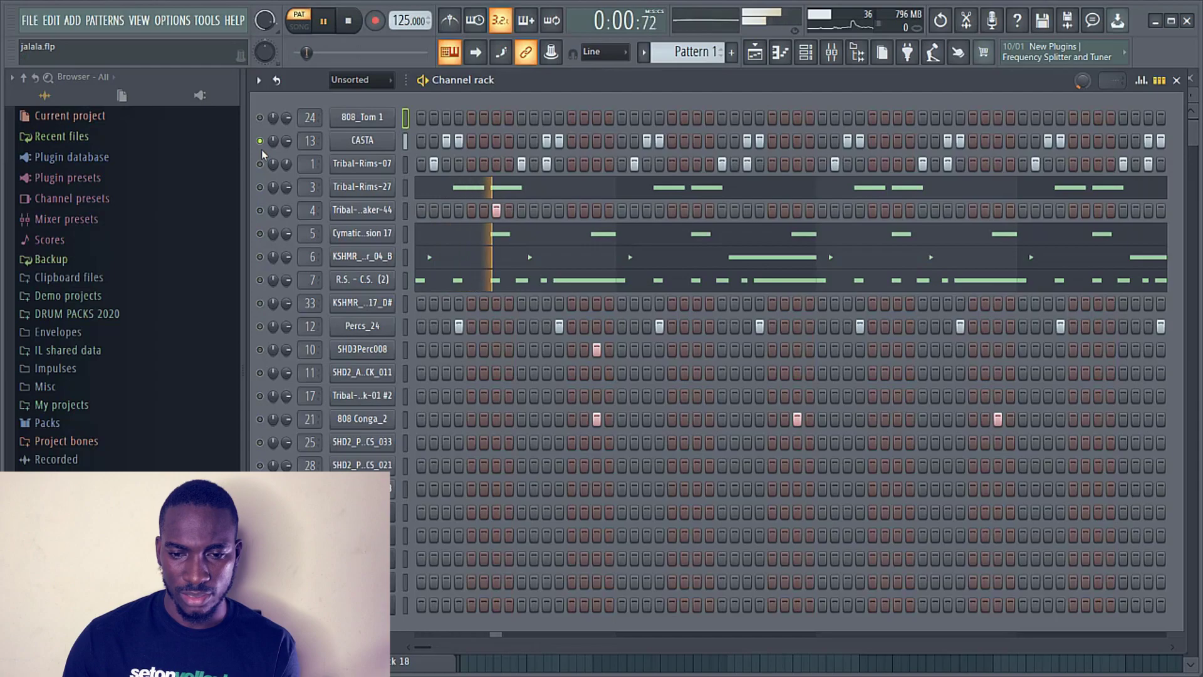
right_click(260, 164)
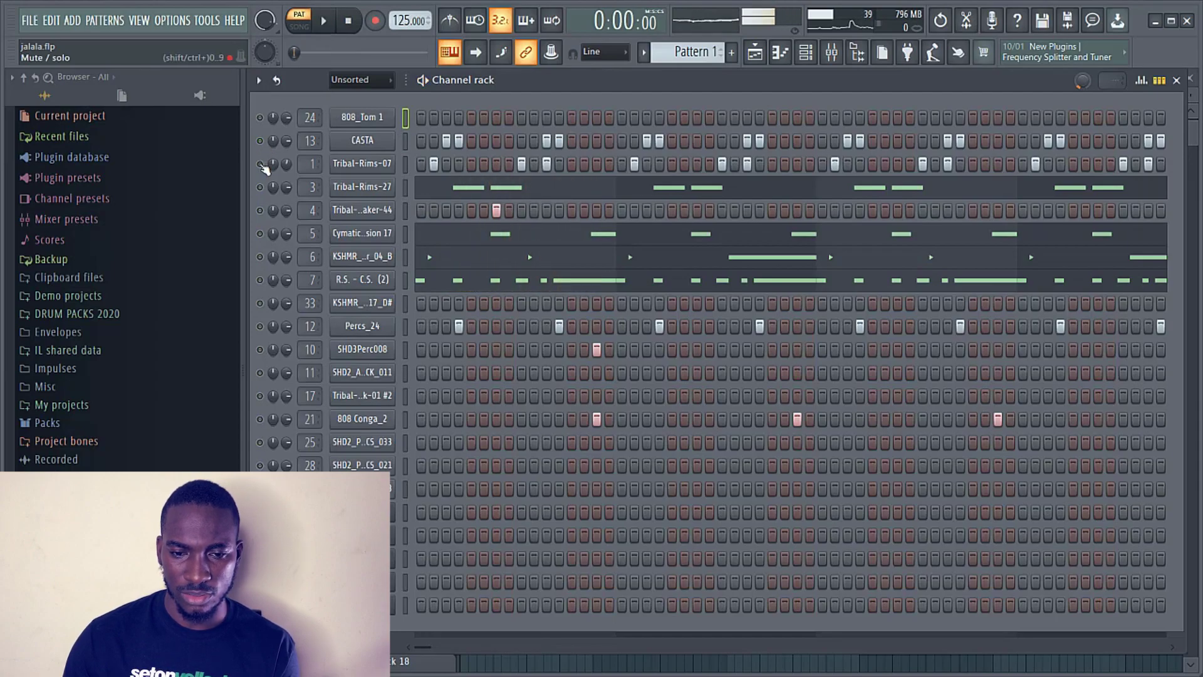
key("space")
left_click(262, 163)
key("space")
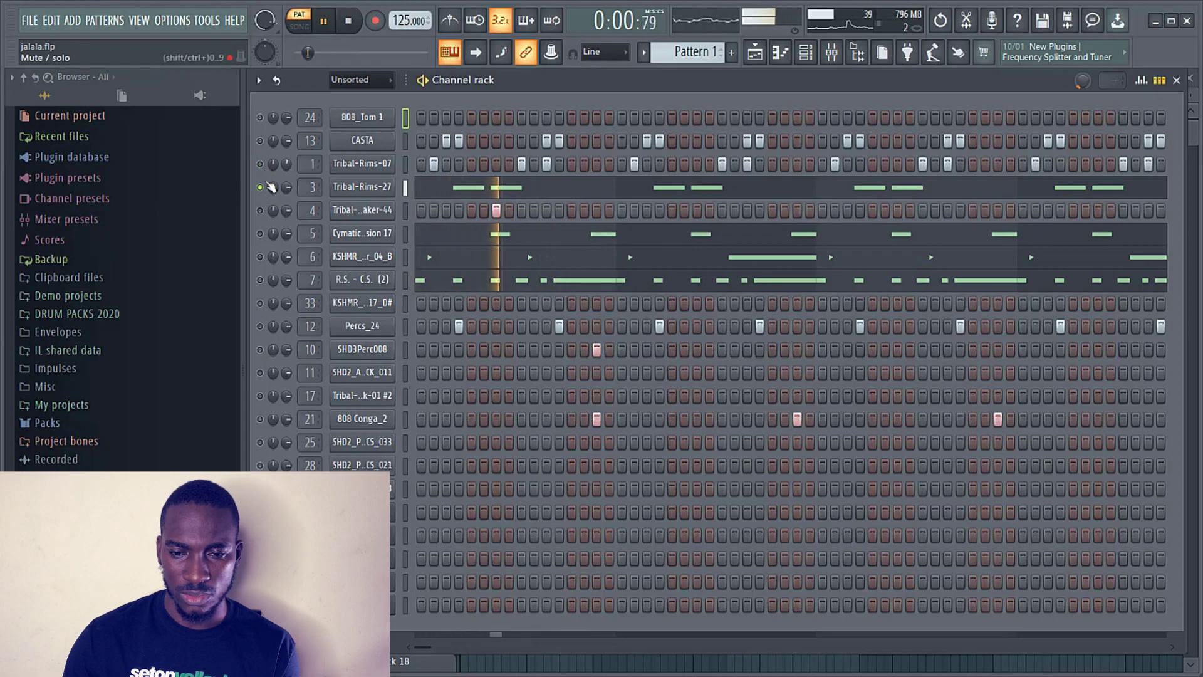
- Audition the Tribal-..aker-44 and Cymatic..sion 17 channels separately, each soloed
key("space")
key("space")
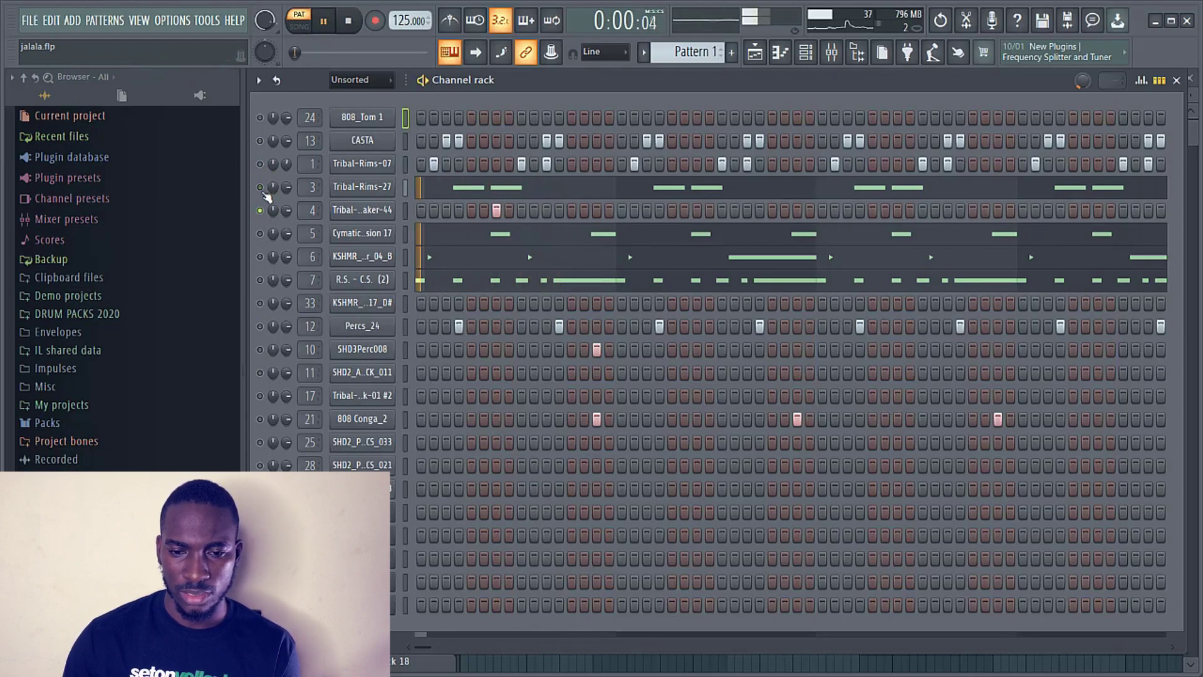
key("space")
right_click(261, 240)
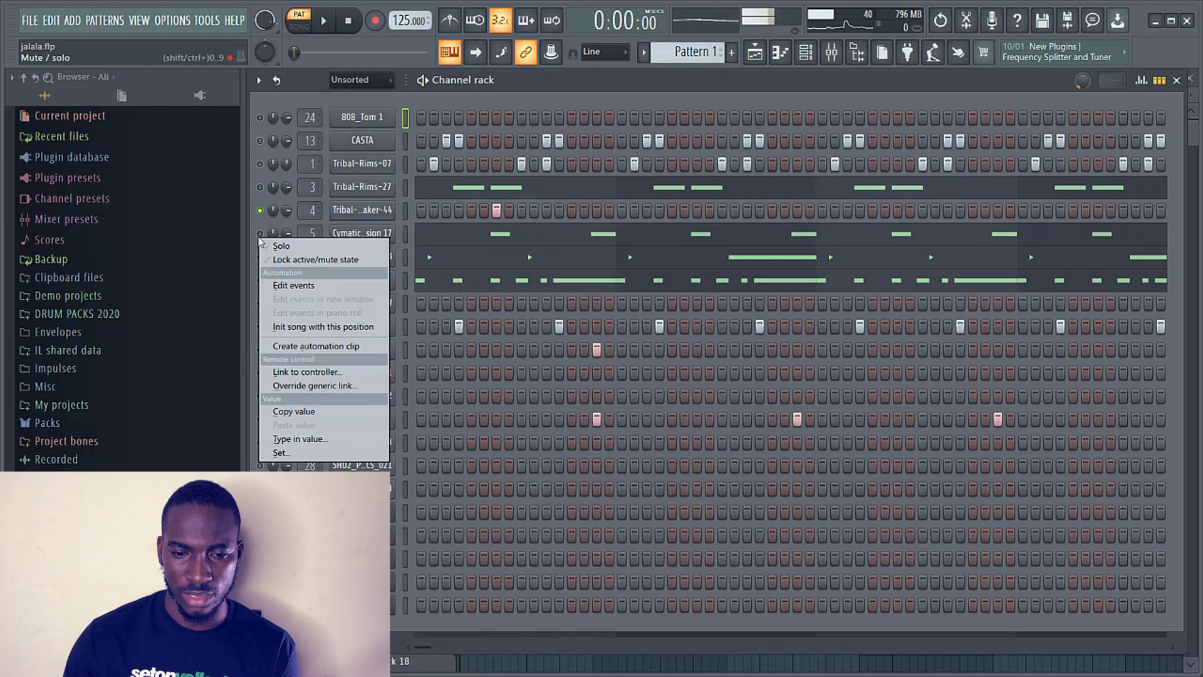
left_click(268, 250)
key("space")
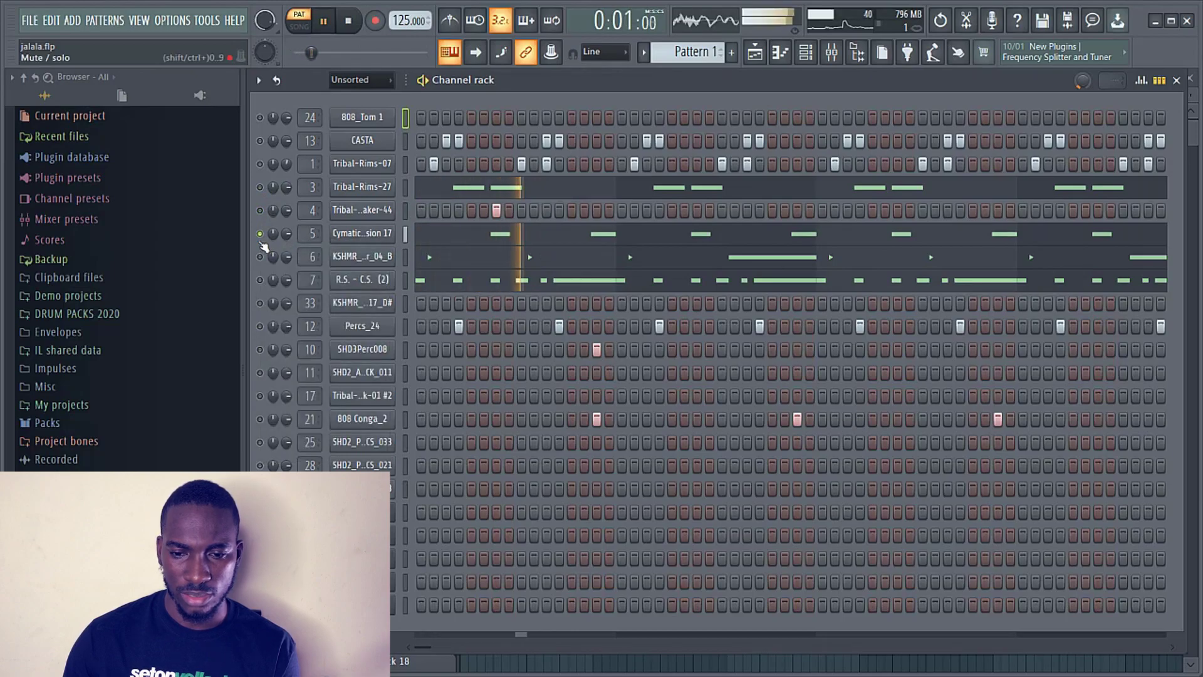
- Audition the KSHMR_..r_04_B and R.S. - C.S. (2) channels on their own, then stop playback
key("space")
key("space")
key("space")
key("space")
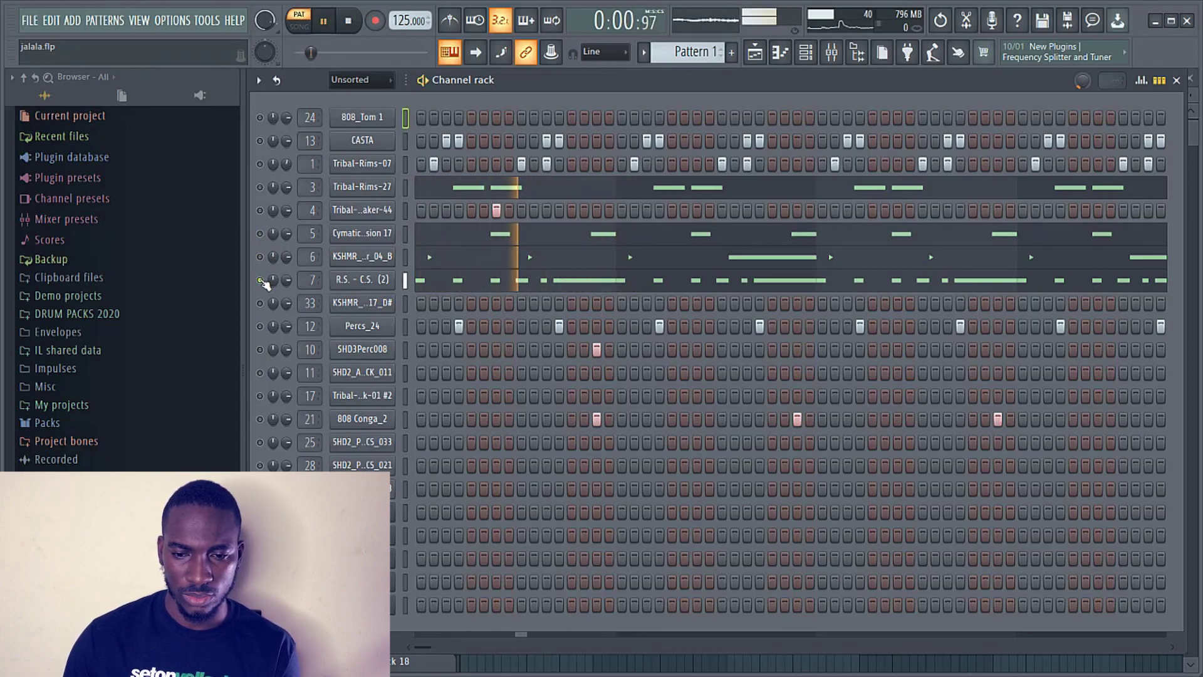
key("space")
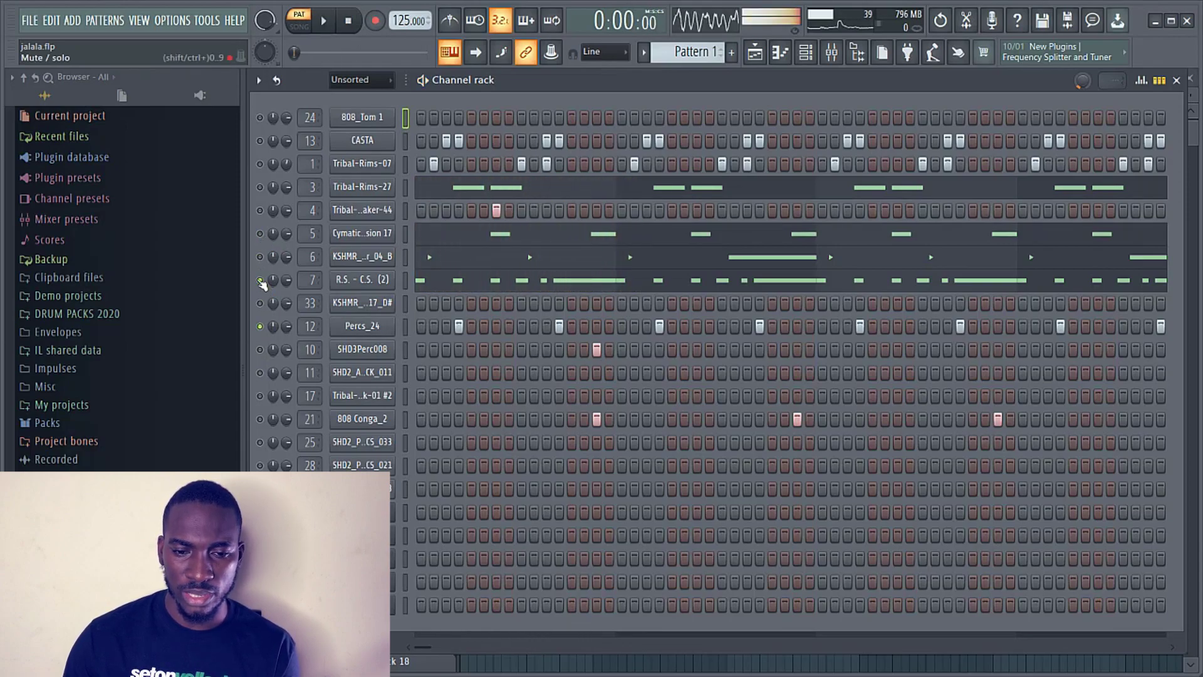
- Solo and play Percs_24, SHD3Perc008 and 808 Conga_2 in turn, then stop playback
key("space")
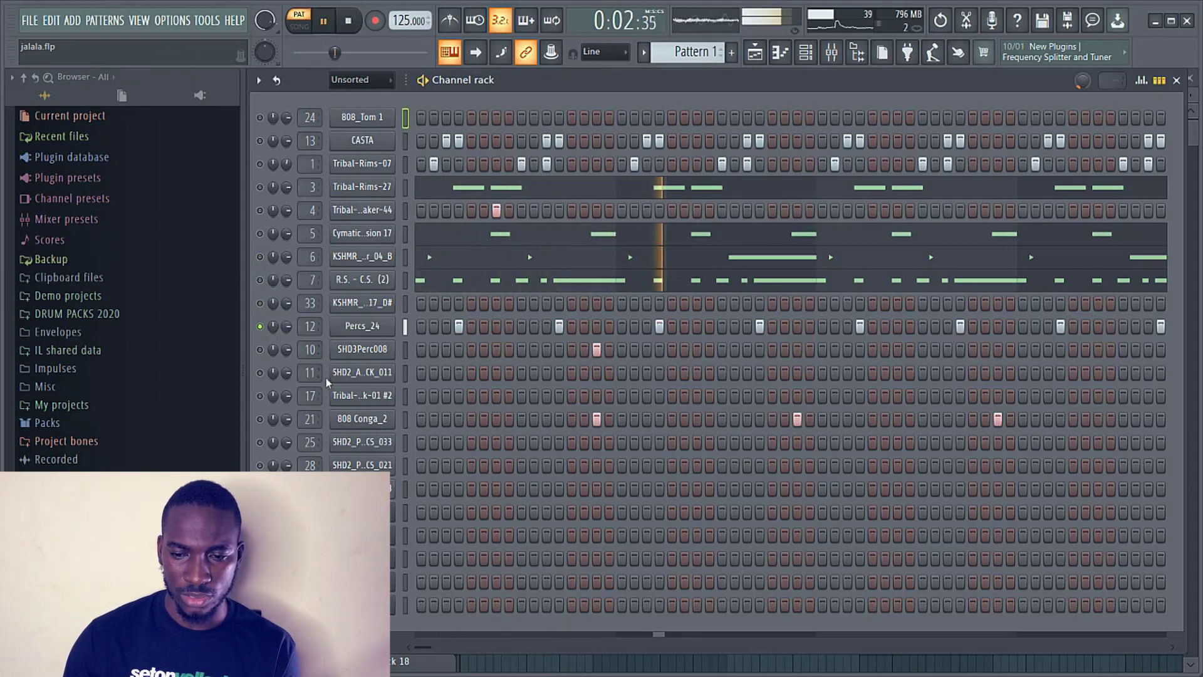
key("space")
key("space")
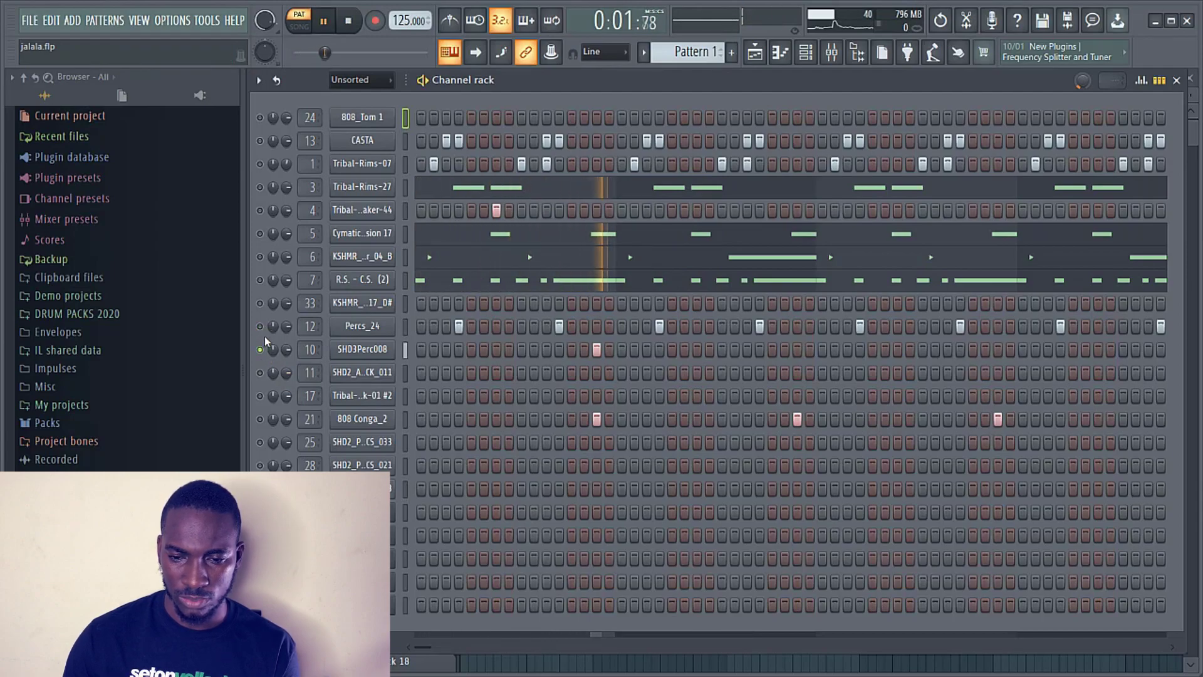
key("space")
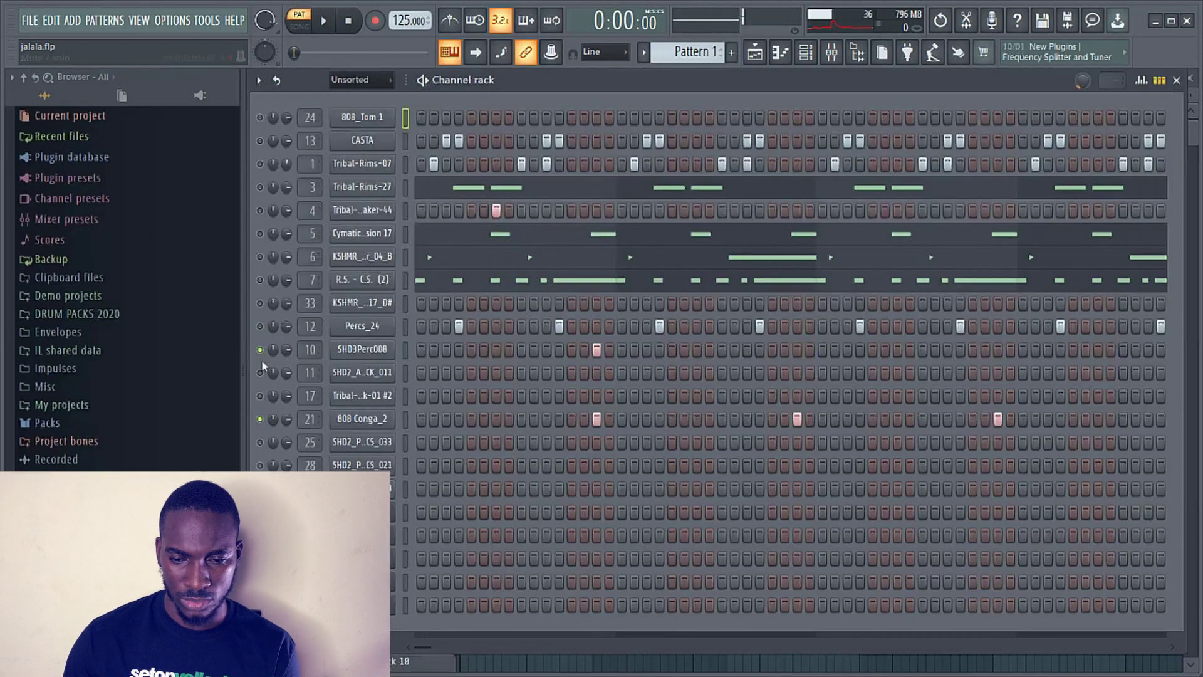
key("space")
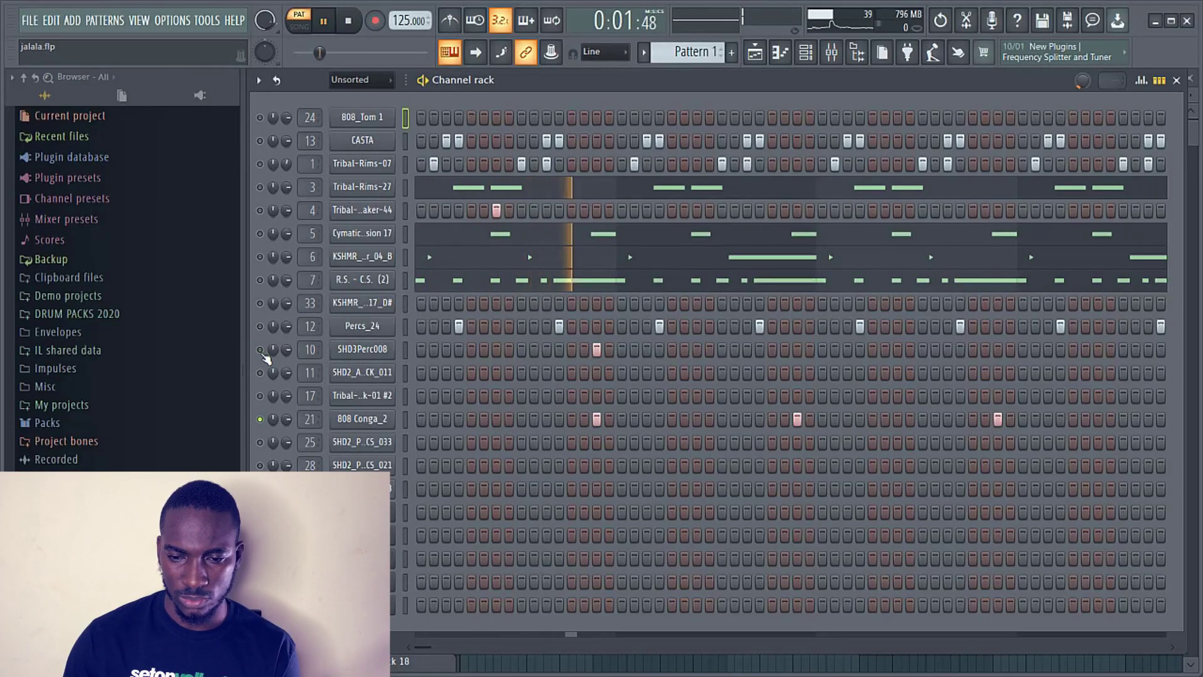
key("space")
- Open the strings pattern from the playlist in the piano roll and zoom out to show its full-length notes
left_click(755, 52)
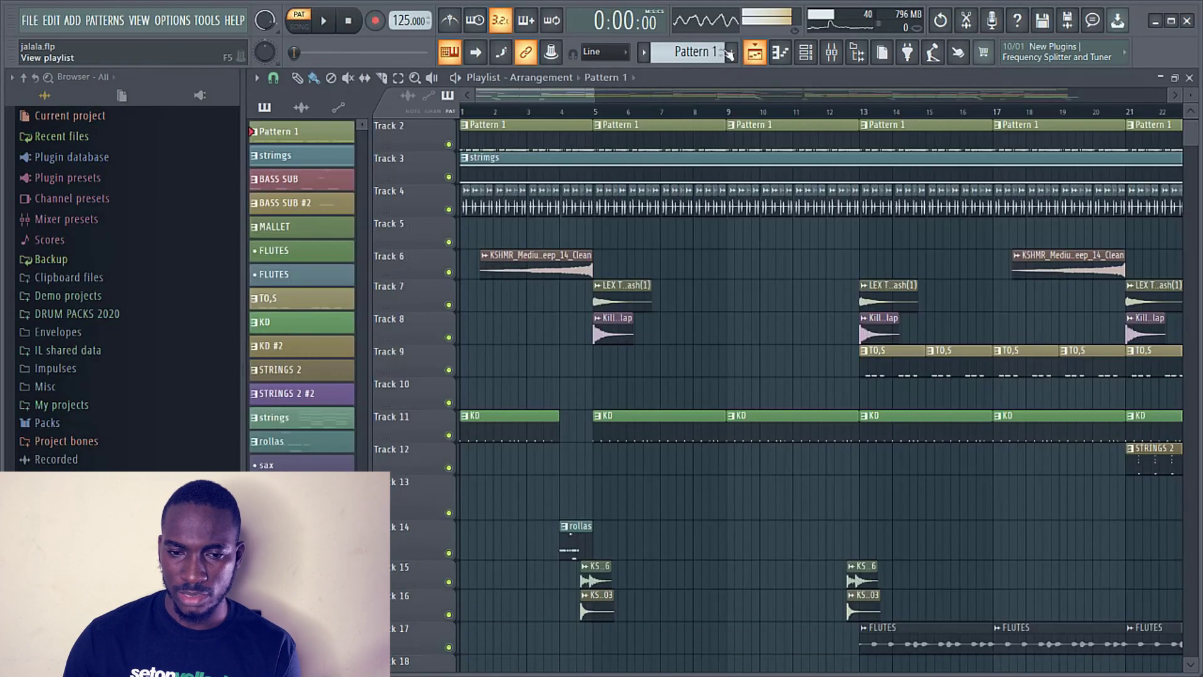
left_click(449, 178, "ctrl")
left_click_drag(353, 95, 1146, 128)
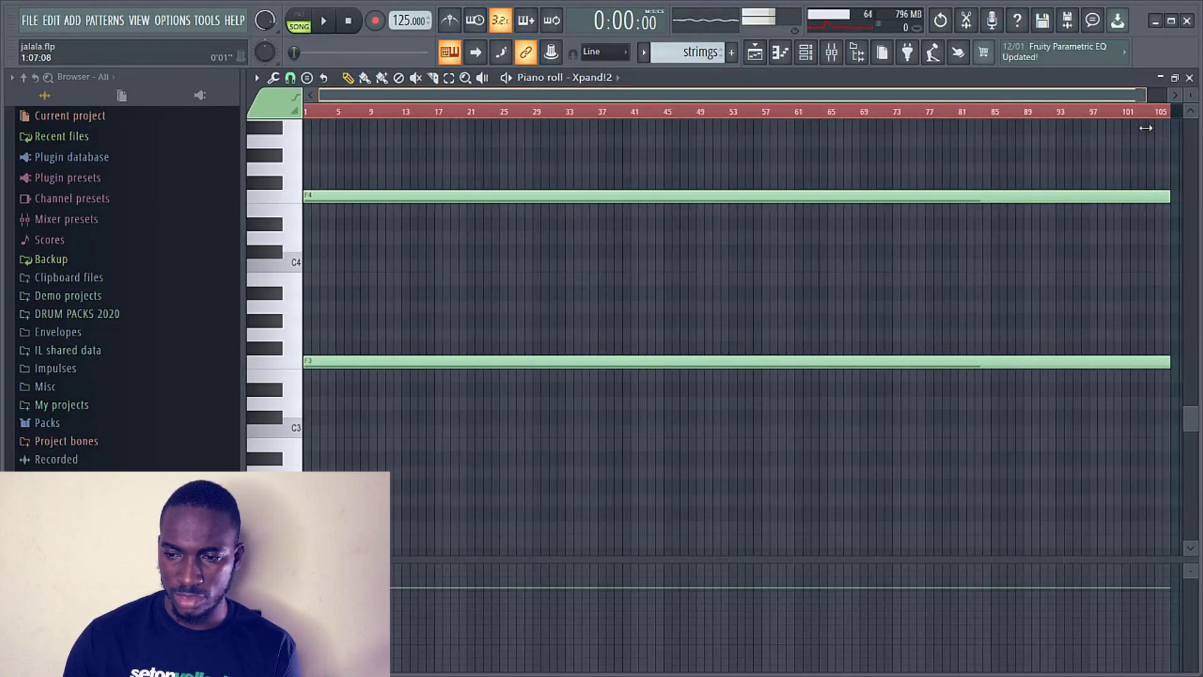
- Open the Xpand!2 instrument behind the strings pattern to examine its preset and settings, then close it
key("F6")
left_click(362, 512)
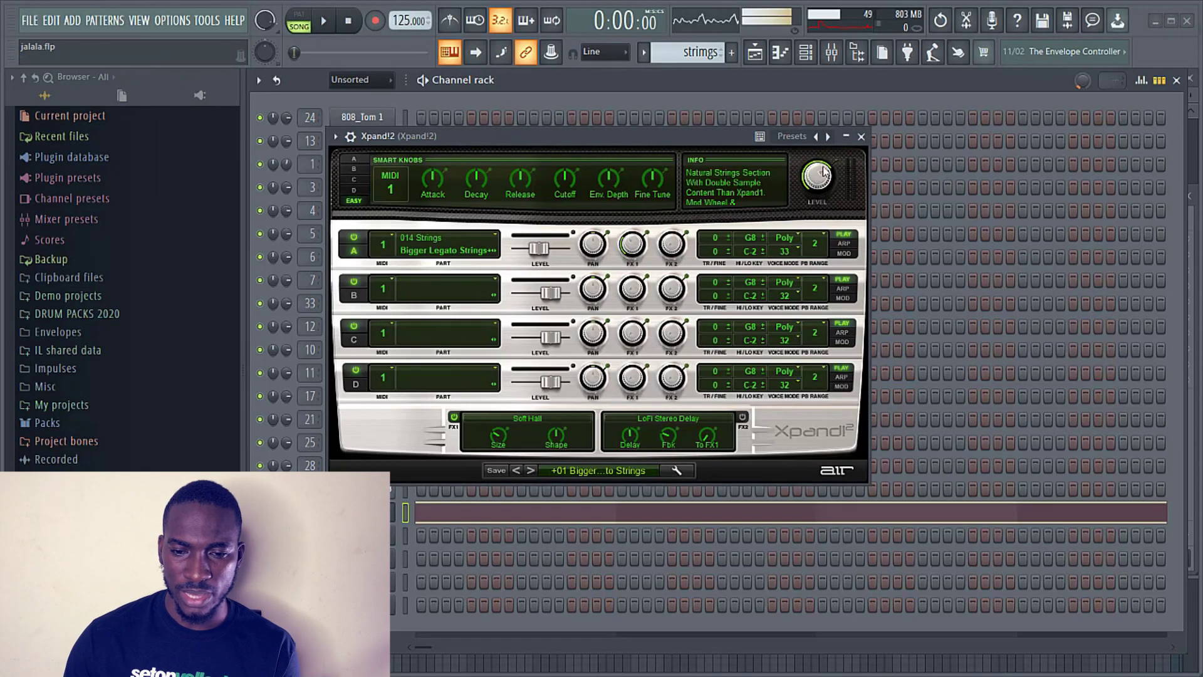
left_click(863, 137)
- Play the strings pattern and view the effects on the Xpand!2 mixer track, then stop playback and close the mixer
key("space")
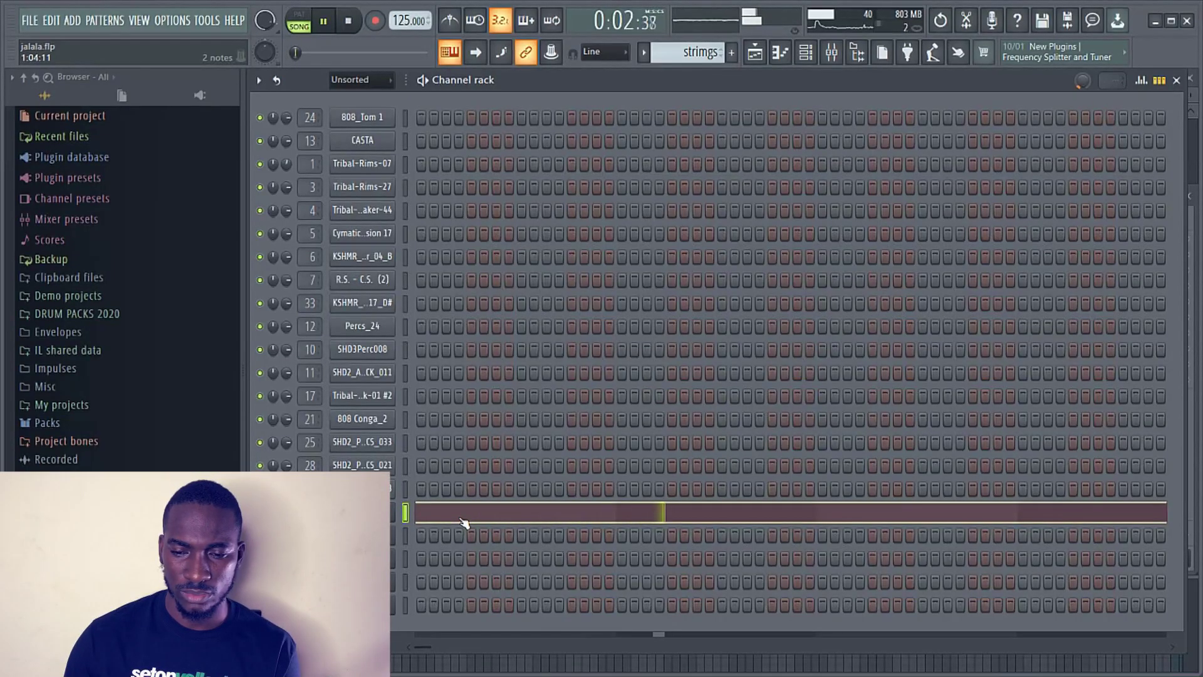
left_click(834, 55)
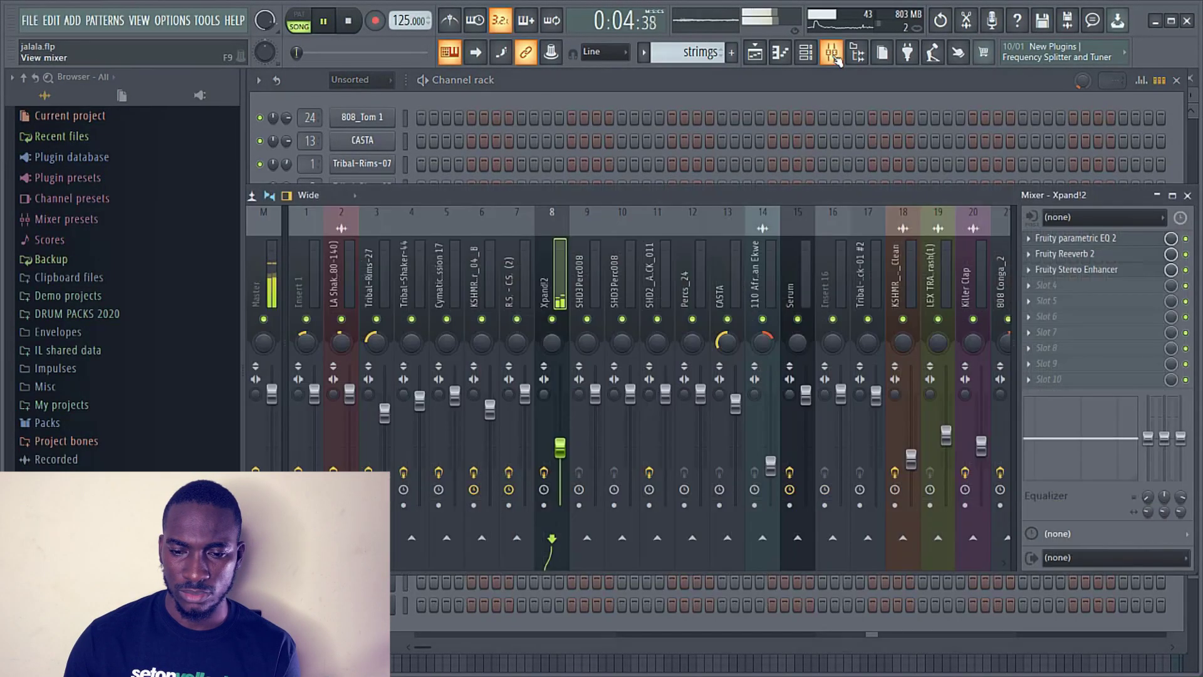
left_click(833, 55)
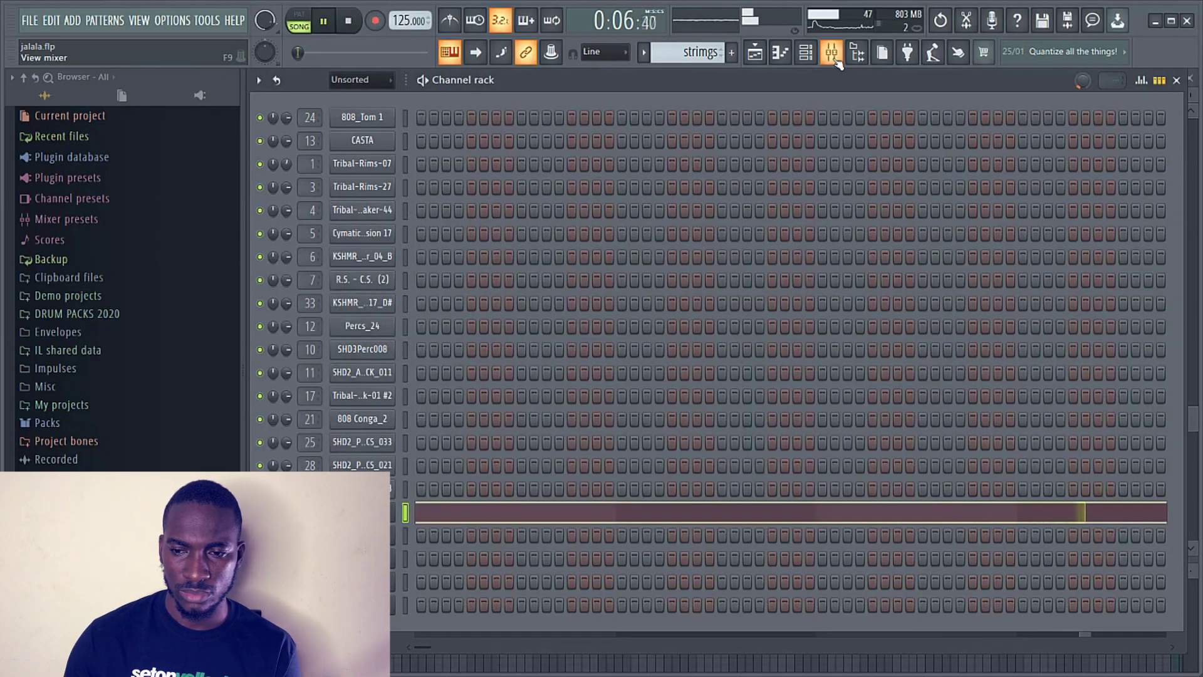
left_click(833, 55)
key("space")
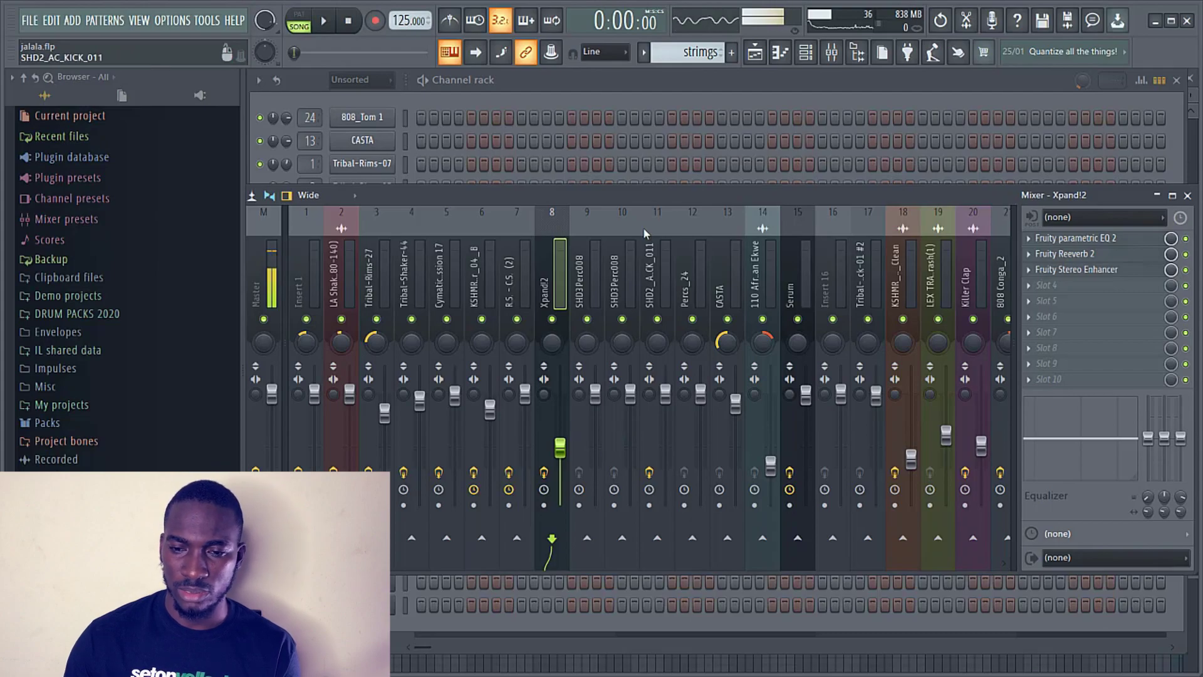
key("F9")
- Solo Track 4 with the 110 African Ekwe clips in the playlist and play it from the start, then stop playback
left_click(755, 54)
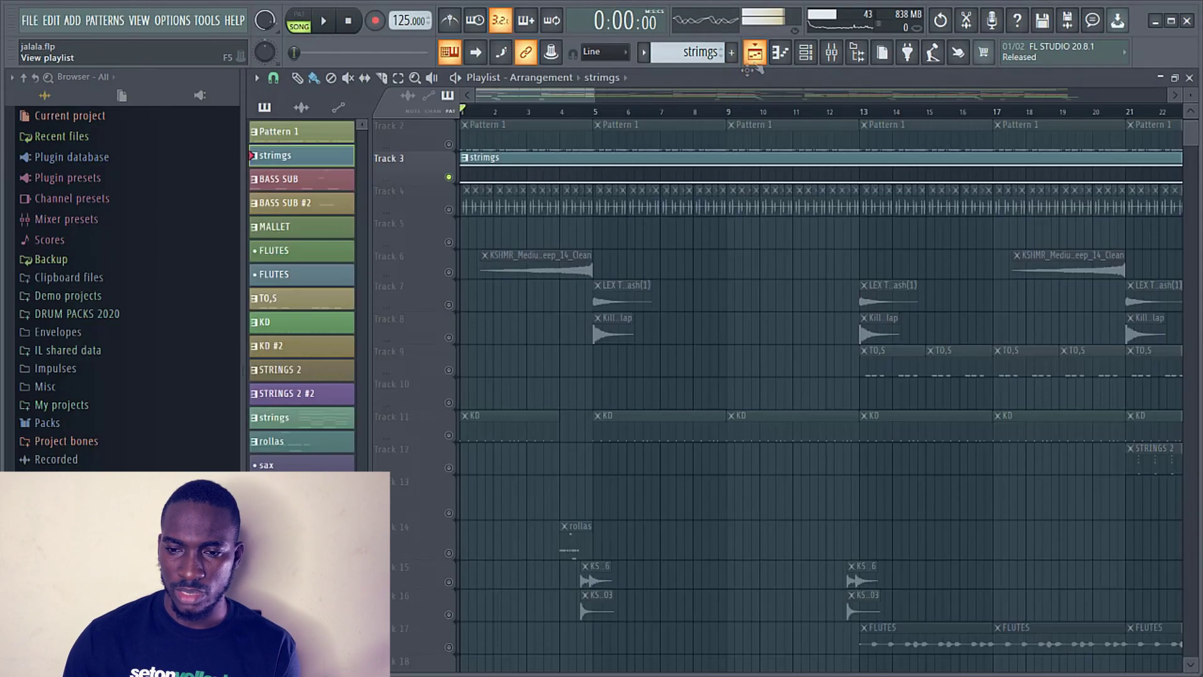
right_click(449, 210)
left_click_drag(587, 96, 515, 108)
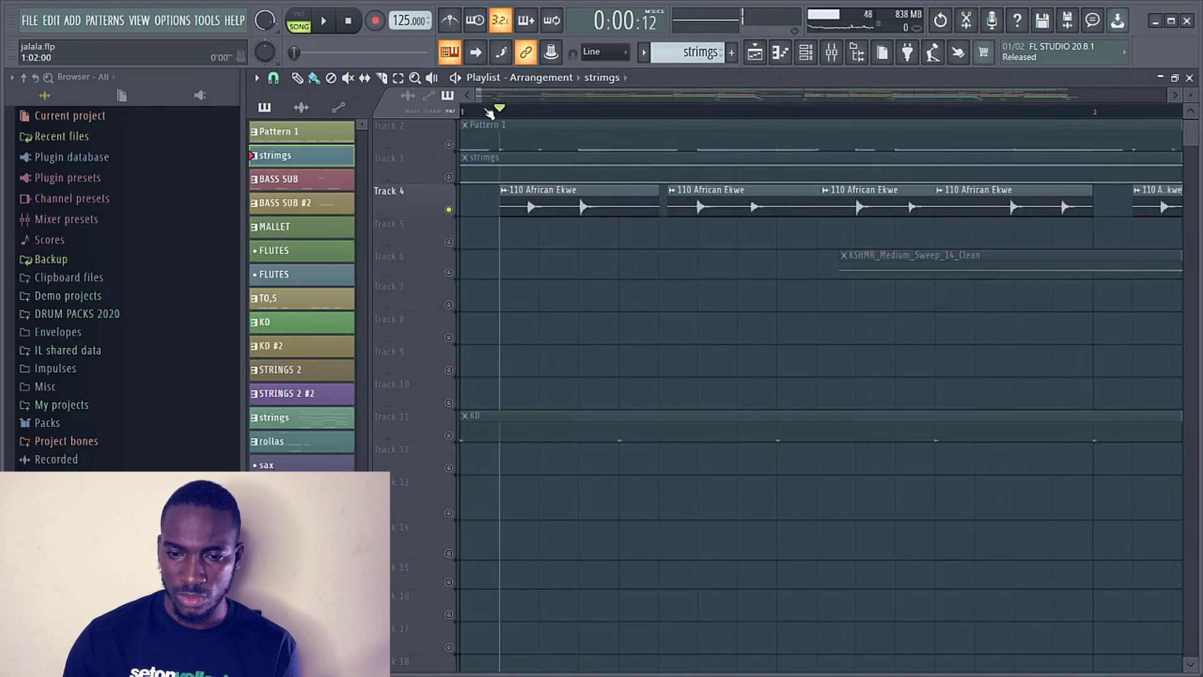
key("space")
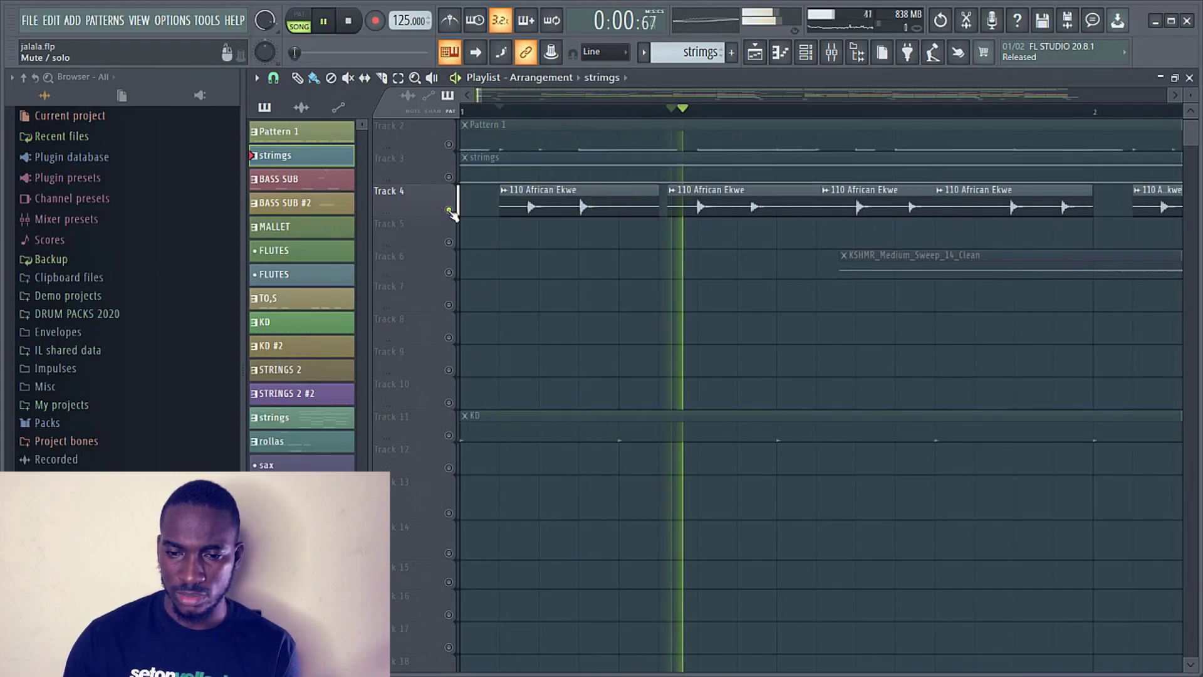
scroll(500, 255, "down", 2)
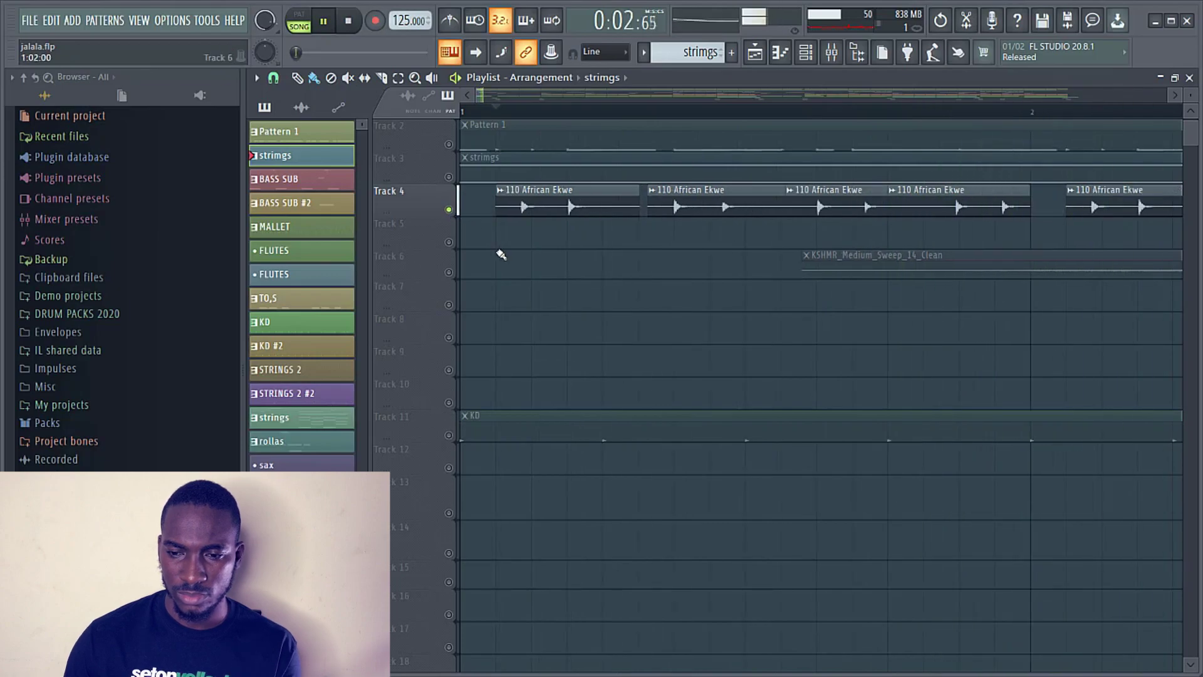
scroll(501, 254, "down", 4)
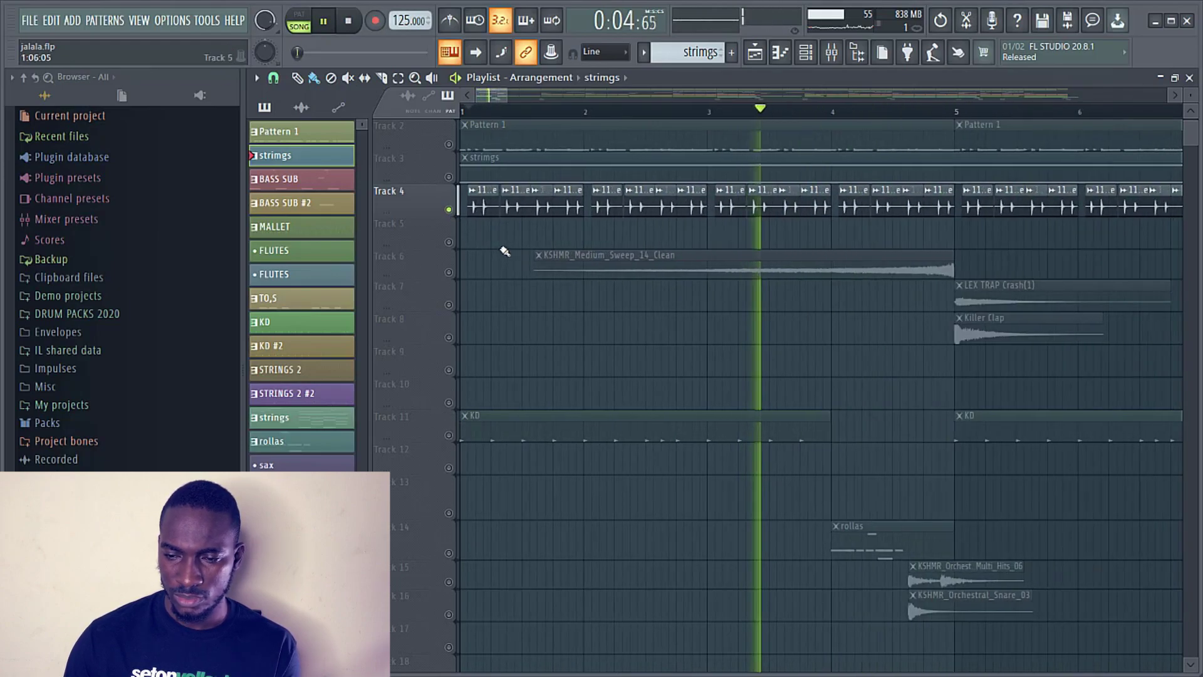
key("space")
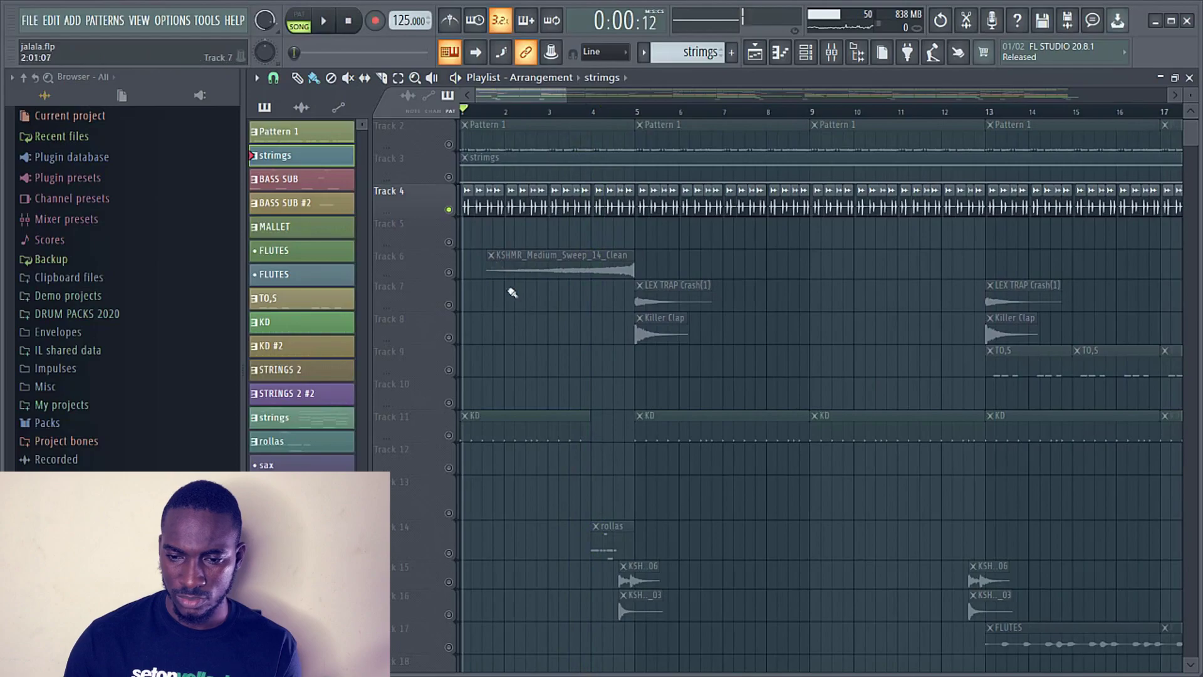
- Unmute Track 2 with the Pattern 1 clips and play it together with Track 4, then stop playback
scroll(508, 295, "down", 2)
scroll(496, 313, "down", 6)
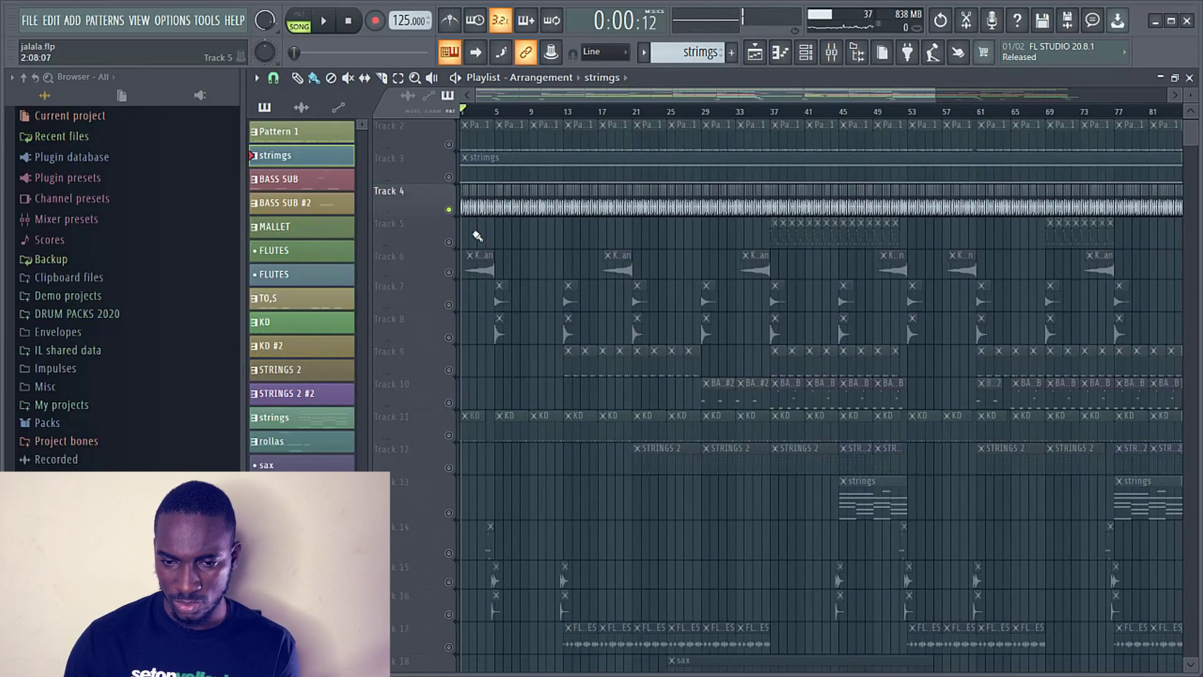
scroll(483, 229, "up", 3)
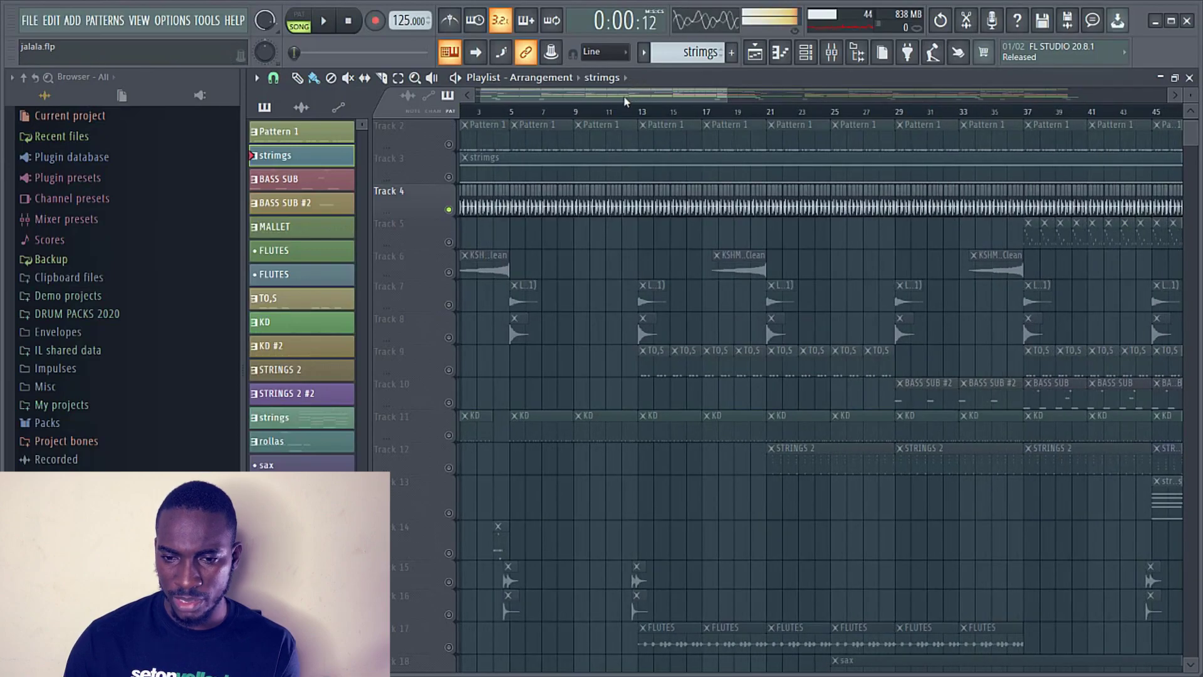
left_click_drag(625, 99, 543, 110)
left_click(449, 144)
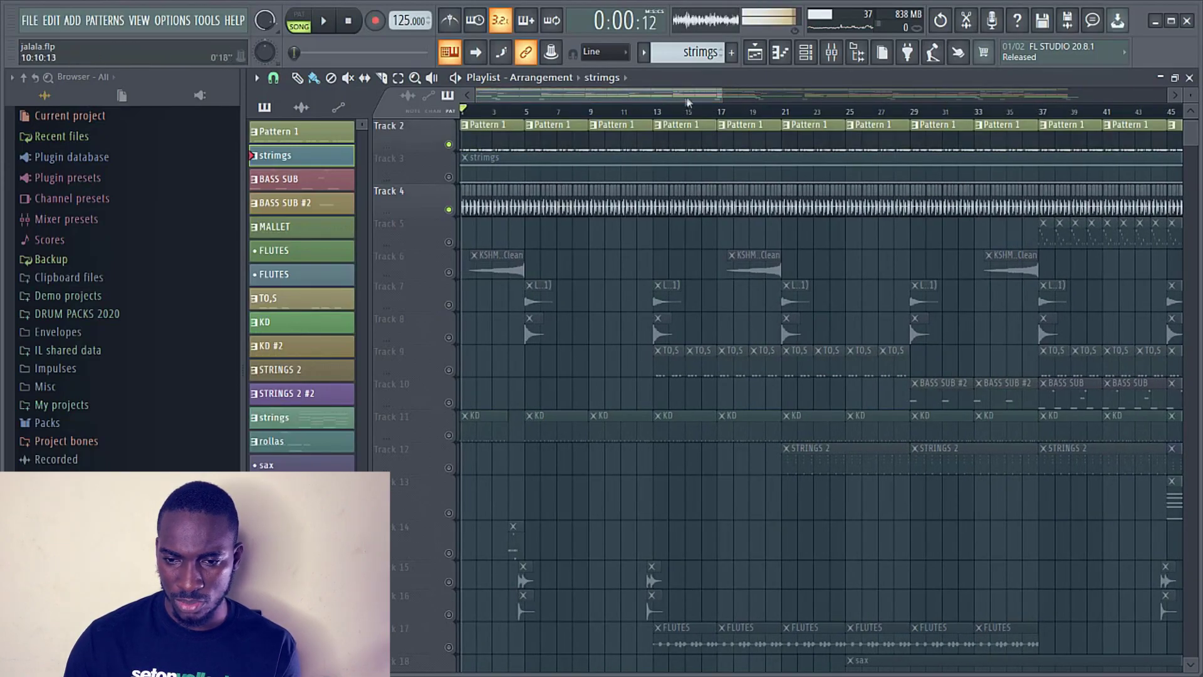
key("space")
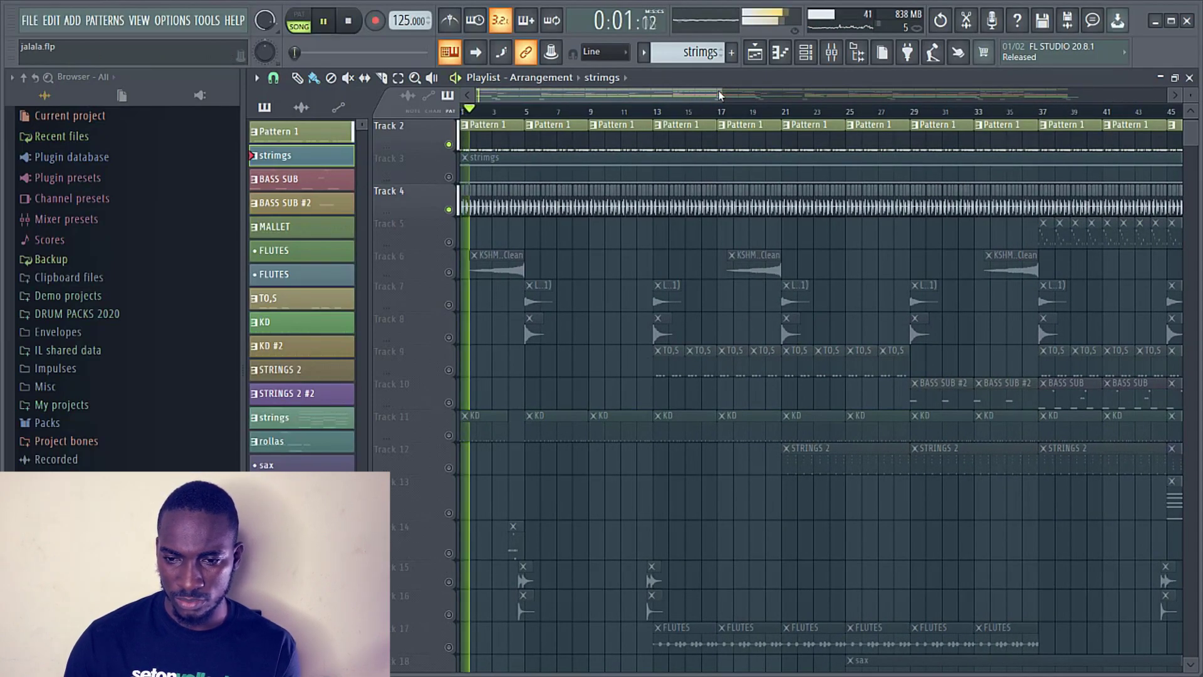
left_click_drag(719, 96, 528, 95)
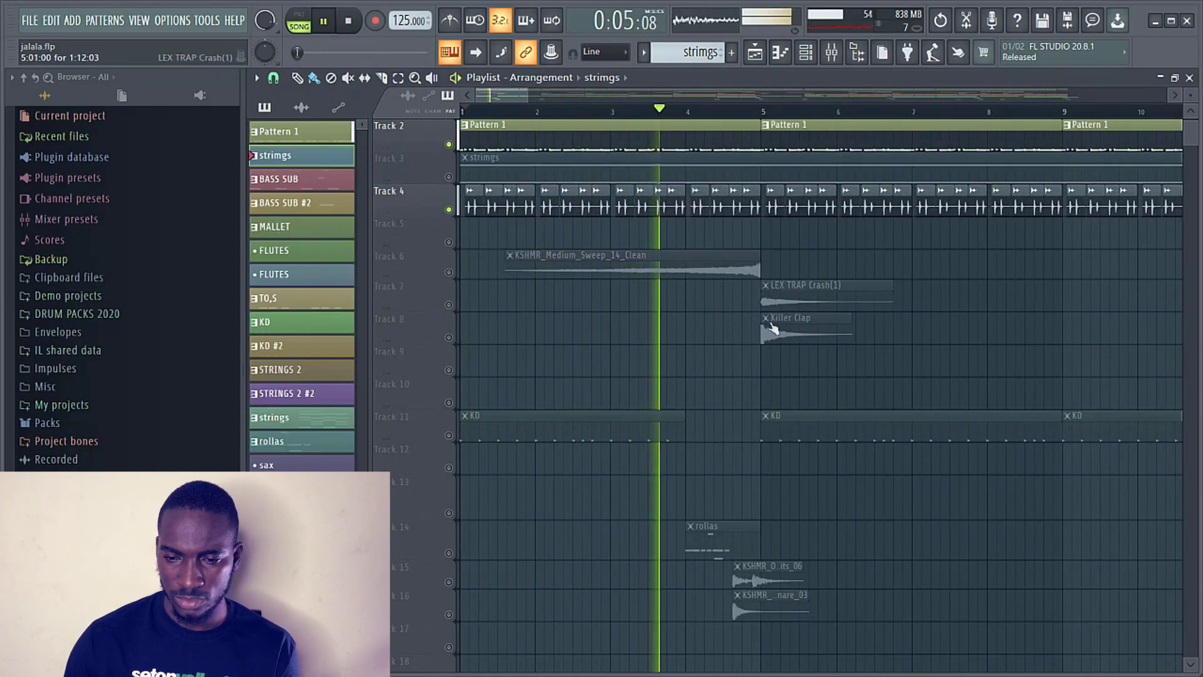
key("space")
- Unmute Track 11 with the KD clips and play it along with Tracks 2 and 4, then stop playback
left_click(450, 435)
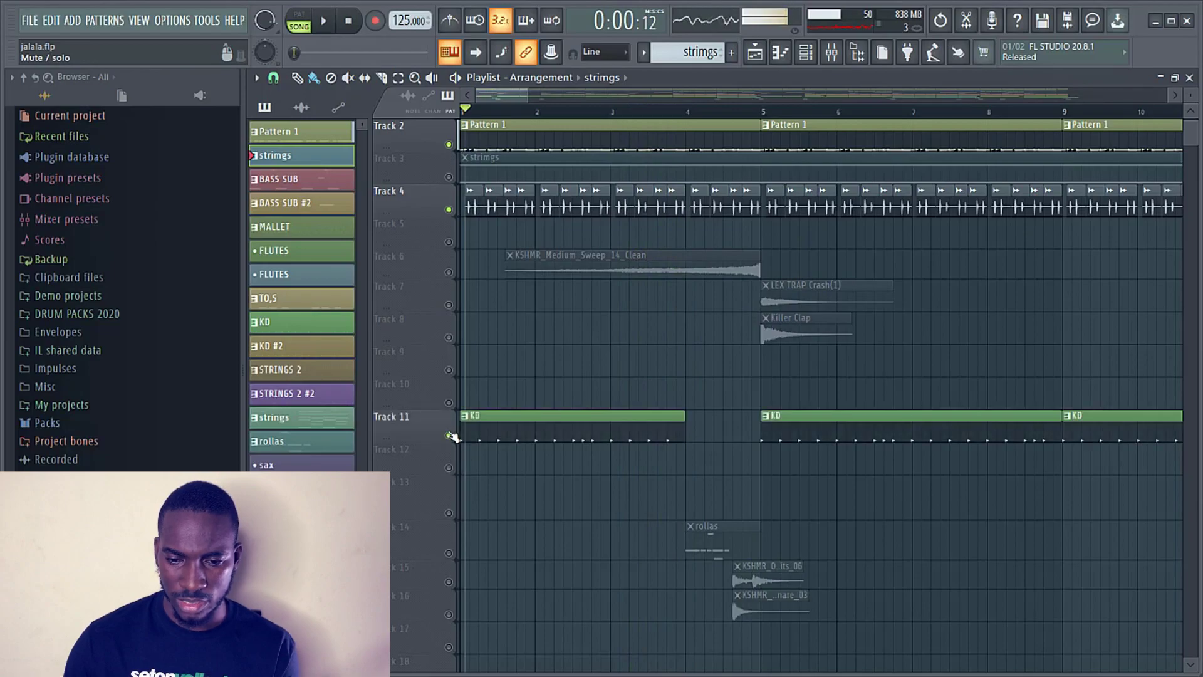
key("space")
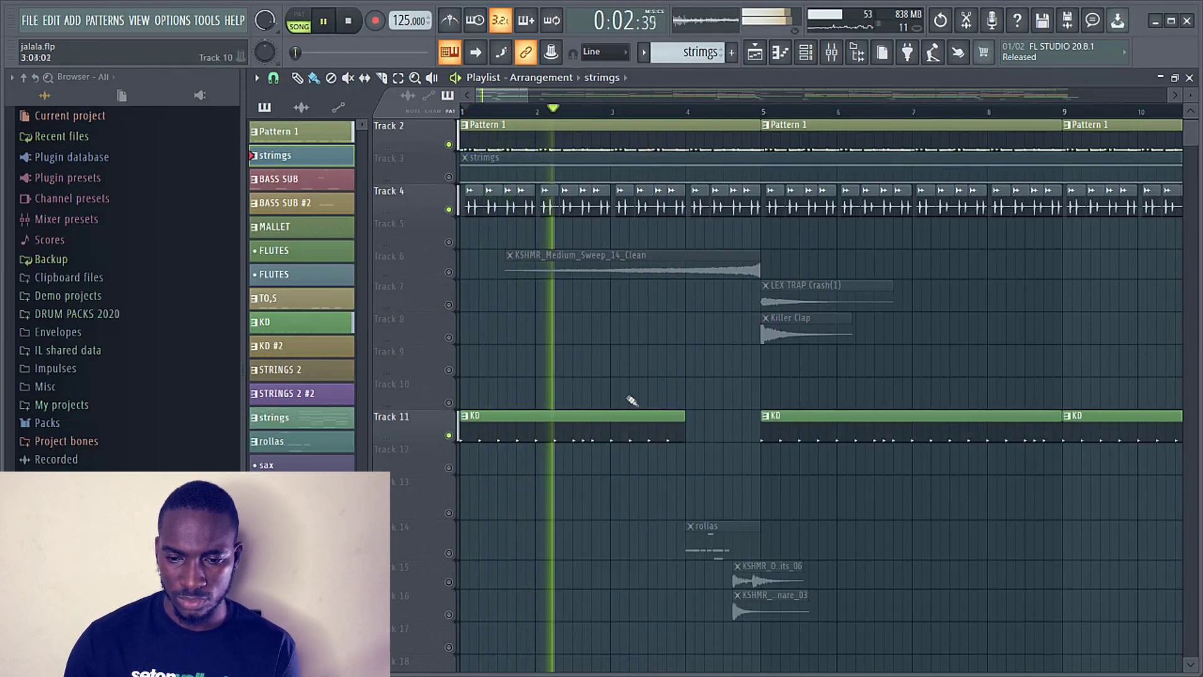
scroll(664, 458, "down", 2, "ctrl")
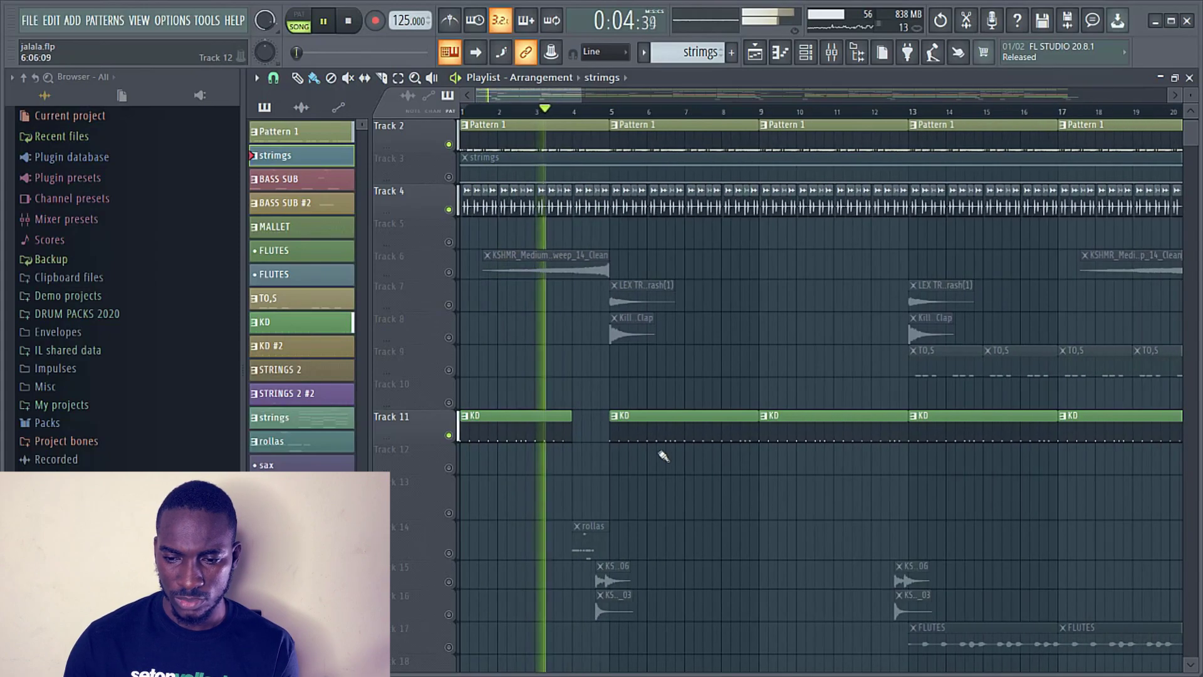
key("space")
- Show the KD pattern's steps in the channel rack and inspect the SHD2_AC_KICK_011 and Tribal-Kick-01 #2 sample settings, closing each one
double_click(529, 417)
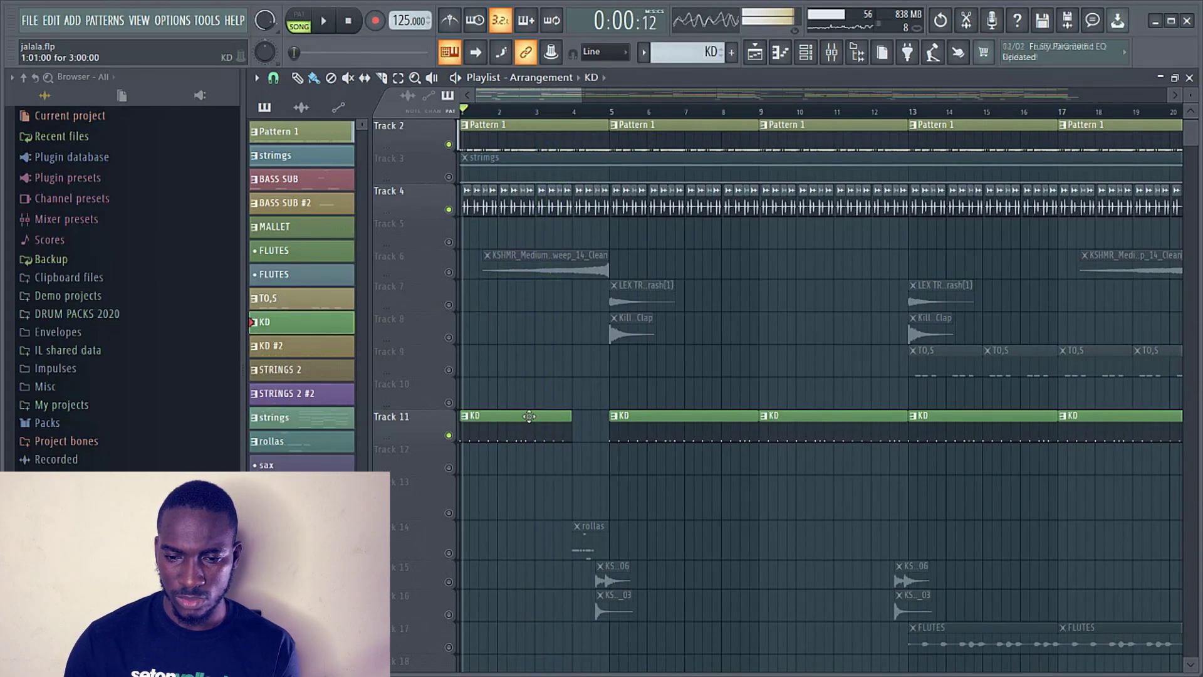
left_click(816, 56)
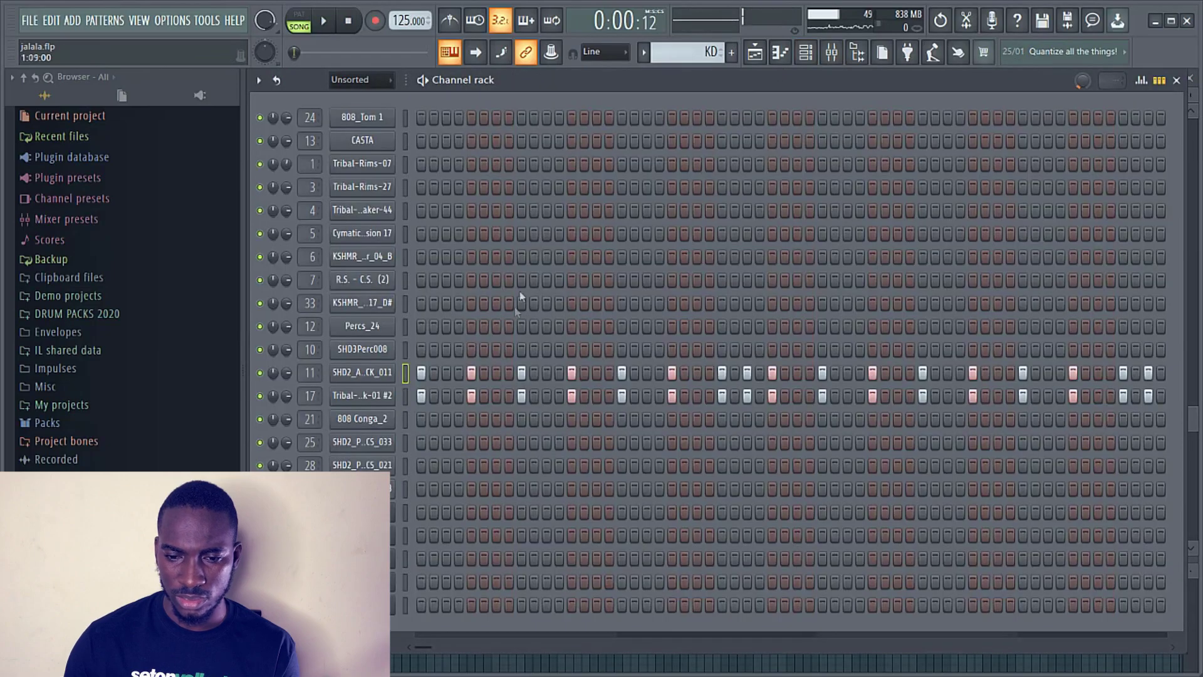
left_click(366, 376)
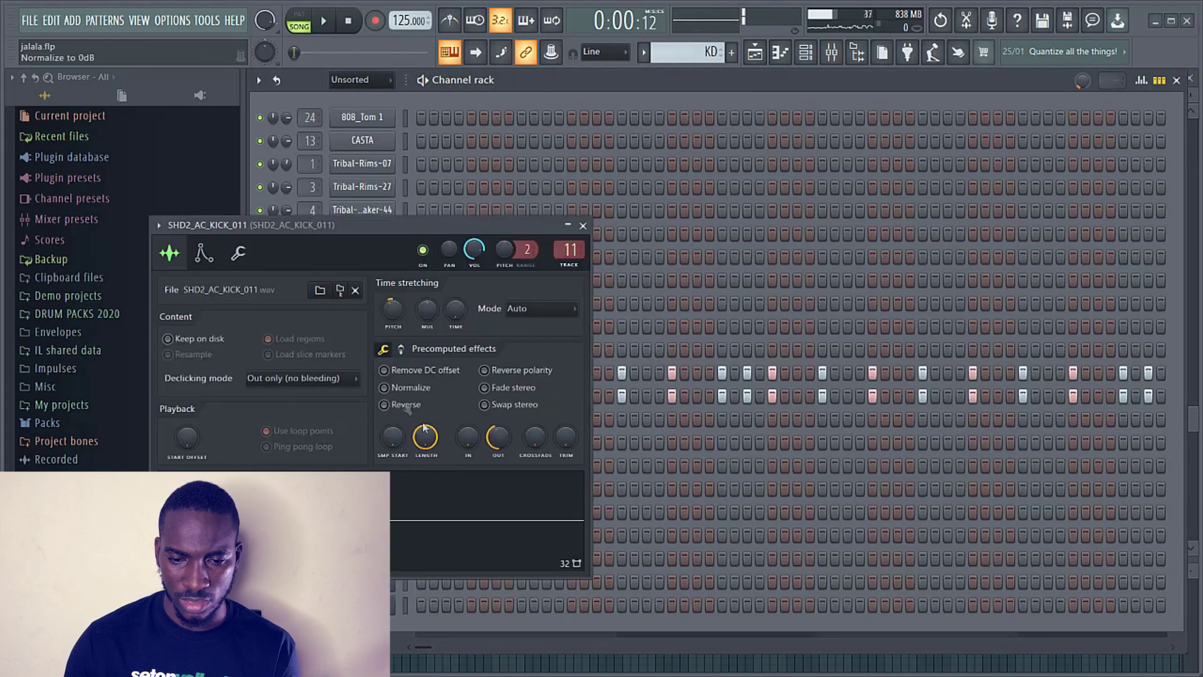
left_click(584, 226)
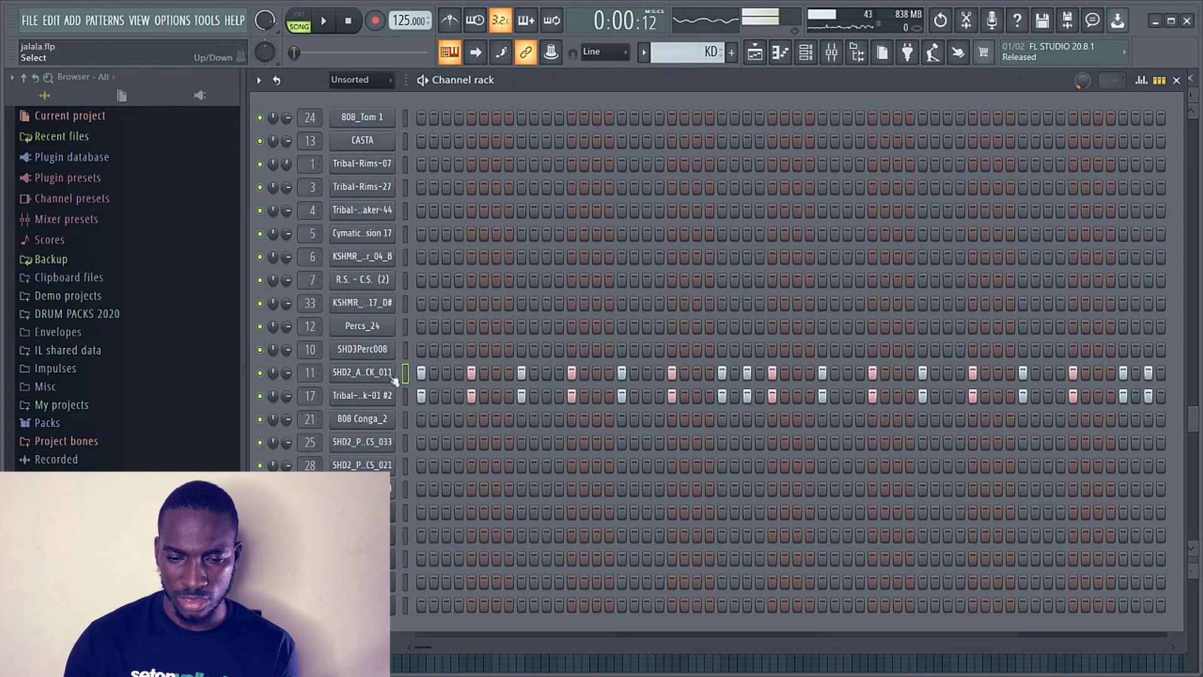
left_click(384, 396)
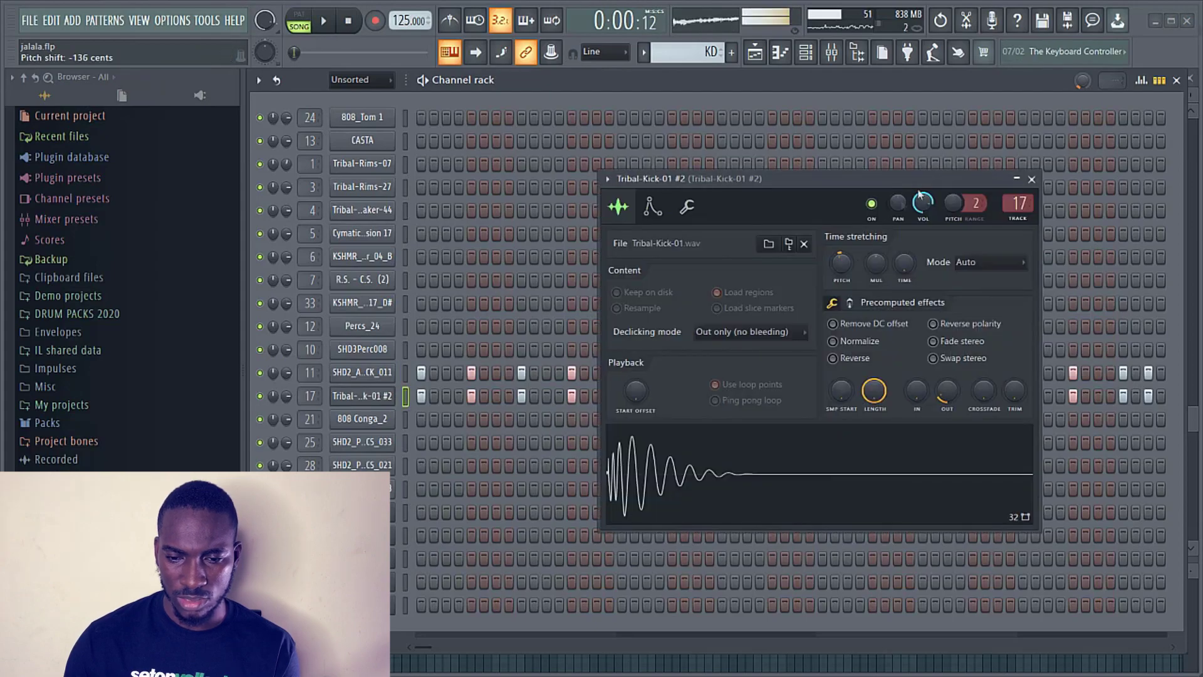
left_click(1032, 180)
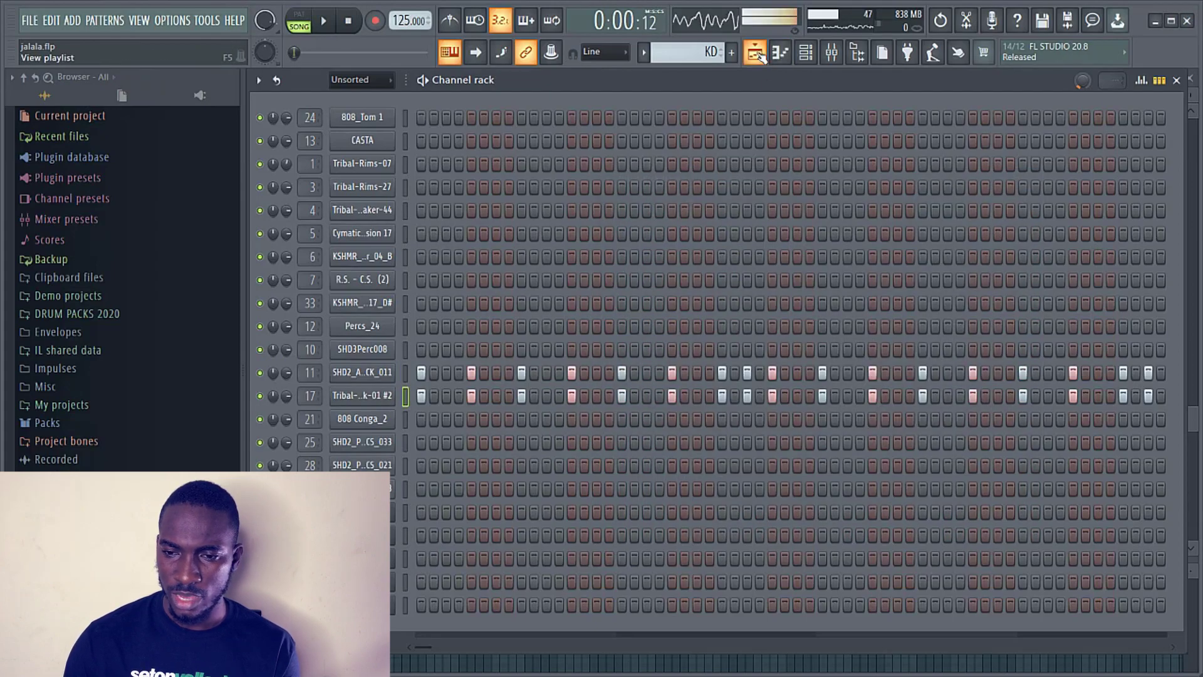
- Return to the playlist, solo Track 6 and release the solo so that all tracks are enabled
left_click(755, 54)
scroll(739, 479, "down", 4)
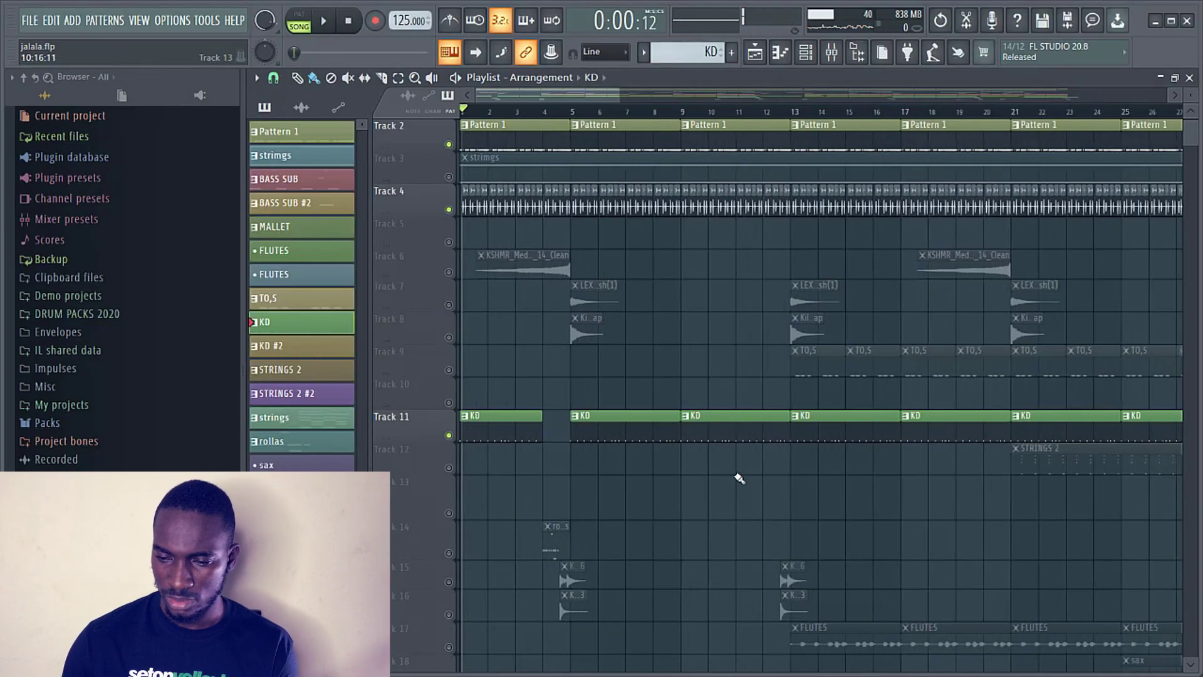
scroll(757, 475, "down", 2)
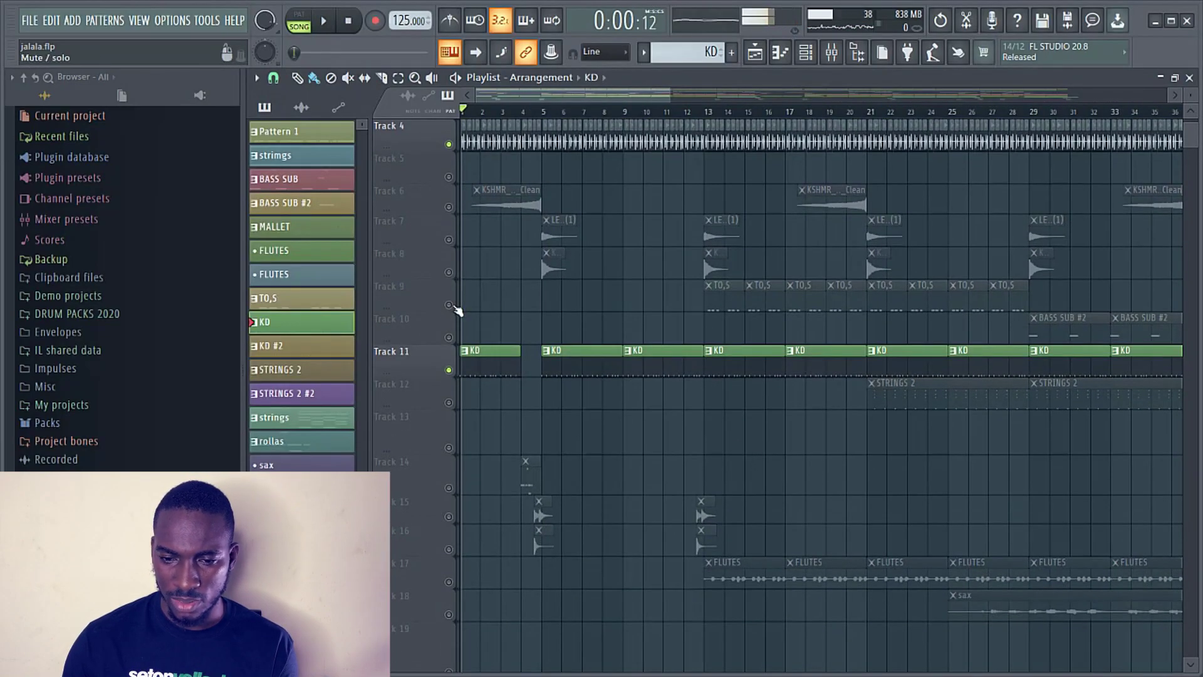
scroll(455, 309, "up", 3)
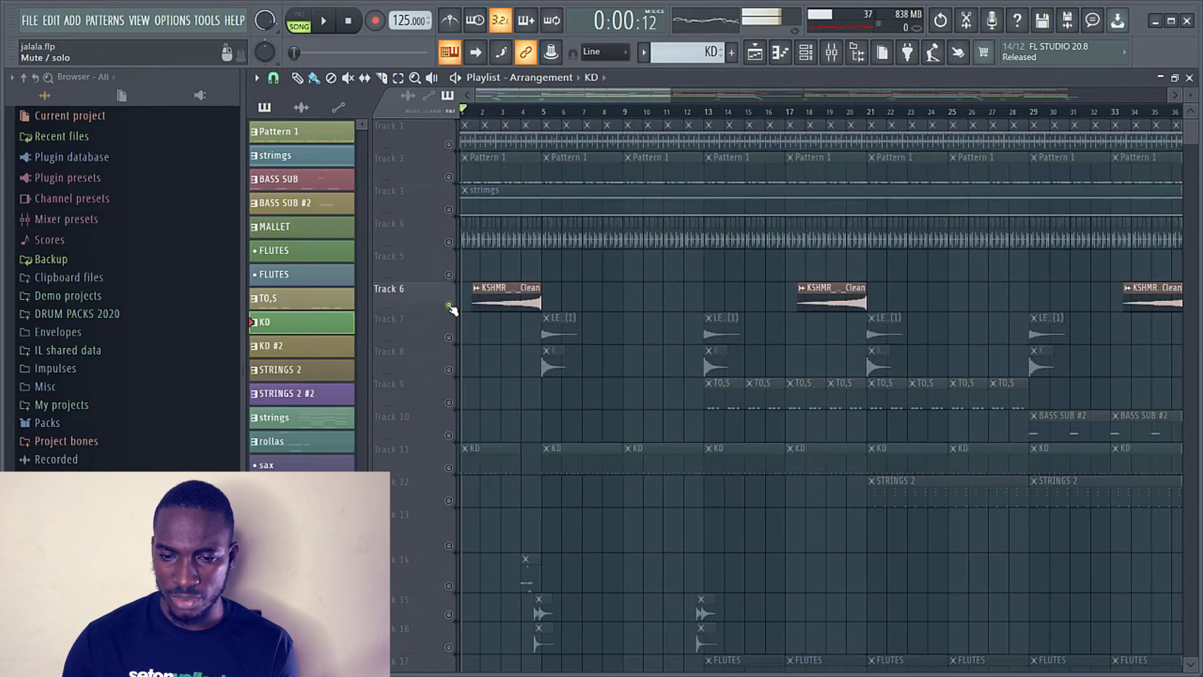
right_click(449, 306)
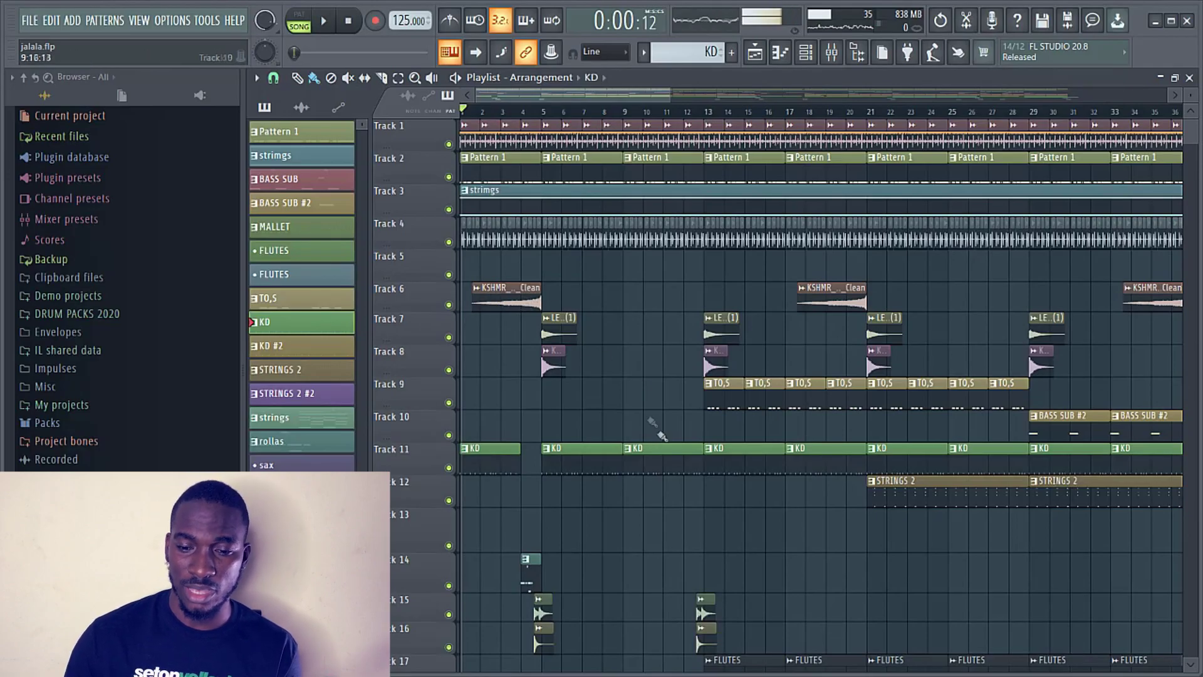
- Open the first TO,S clip on Track 9 at bar 13 in the piano roll and show all its 808_Tom 1 notes
scroll(662, 435, "down", 6)
scroll(637, 424, "up", 6)
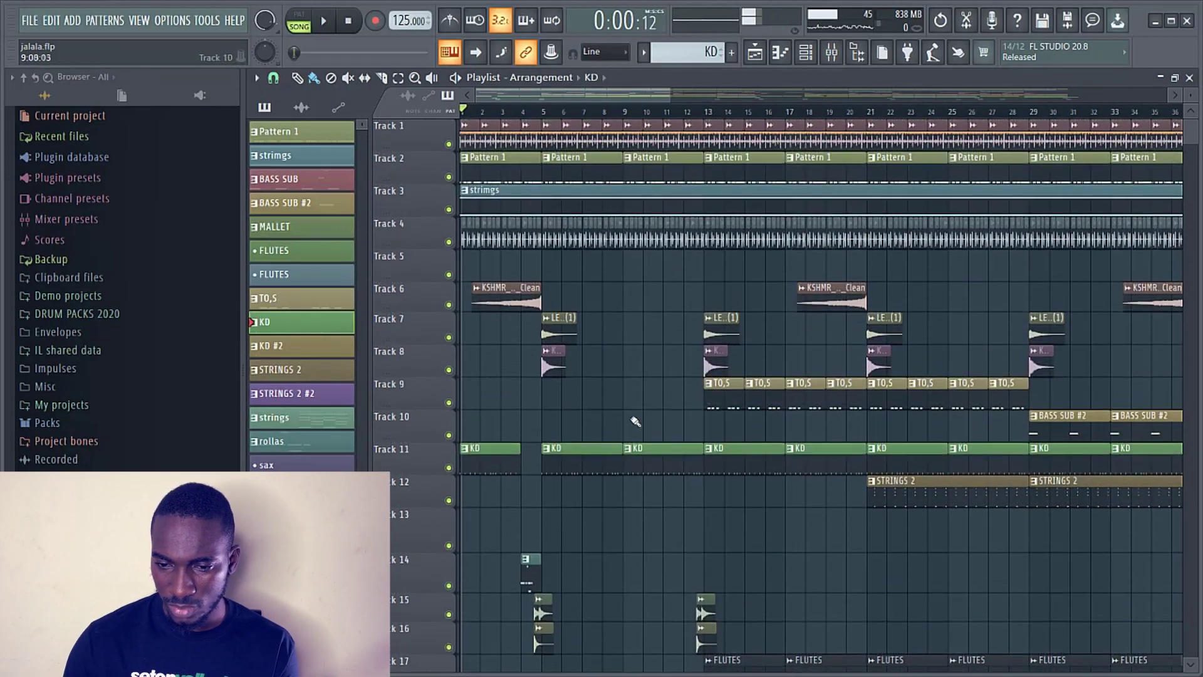
scroll(635, 422, "up", 6)
scroll(661, 420, "down", 4)
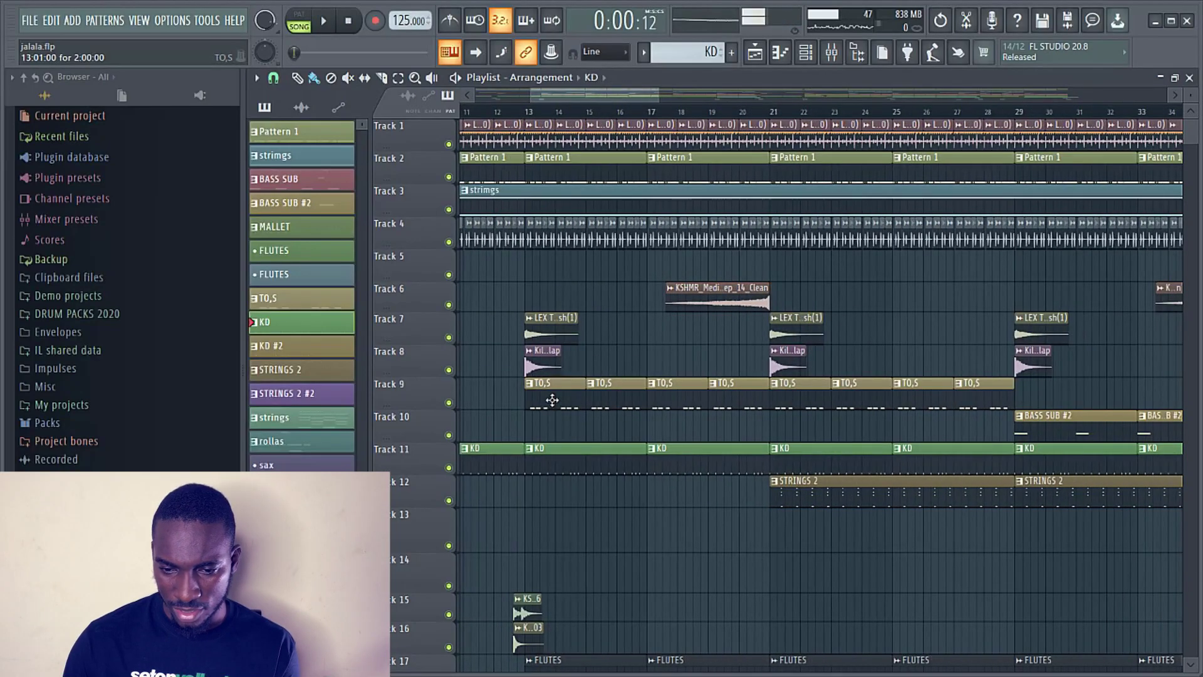
double_click(552, 400)
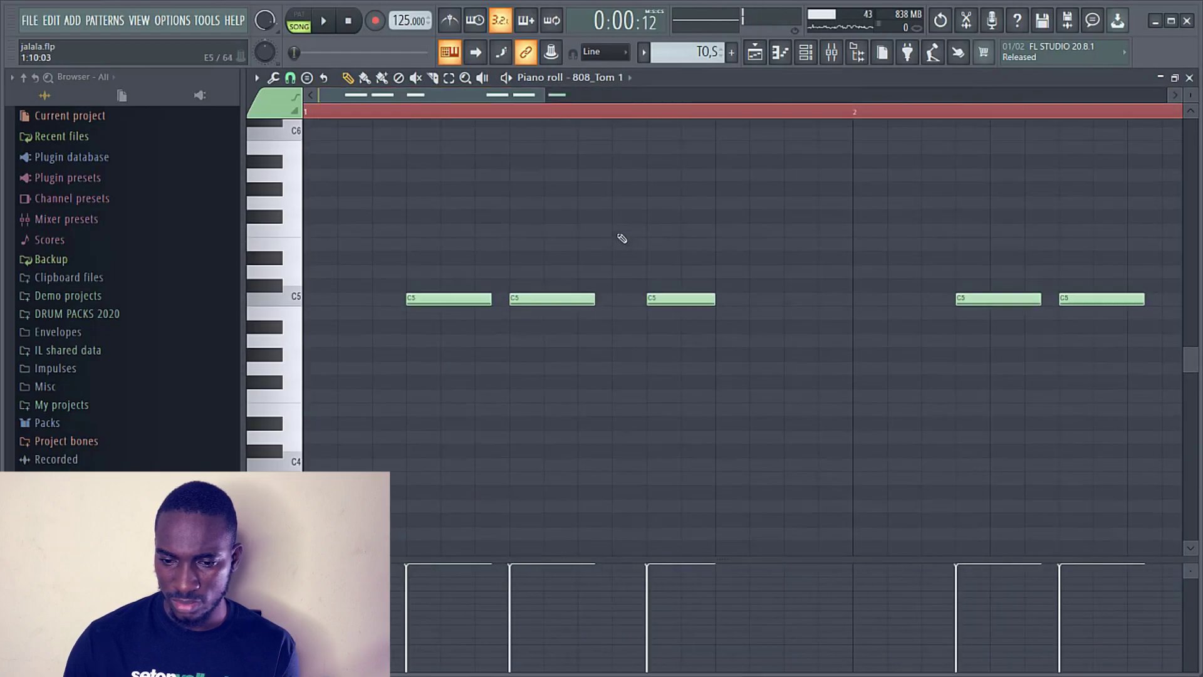
scroll(541, 96, "down", 3)
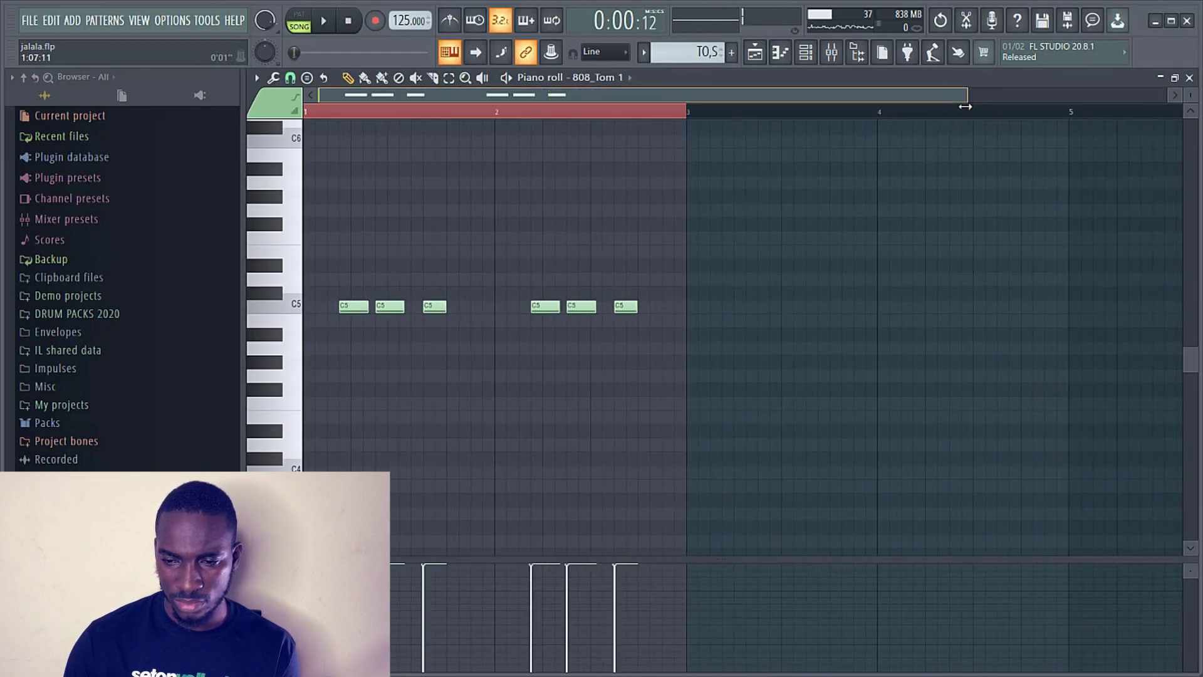
- Play the TO,S pattern and view its 808_Tom 1 channel in the channel rack, then stop and return to the playlist
key("space")
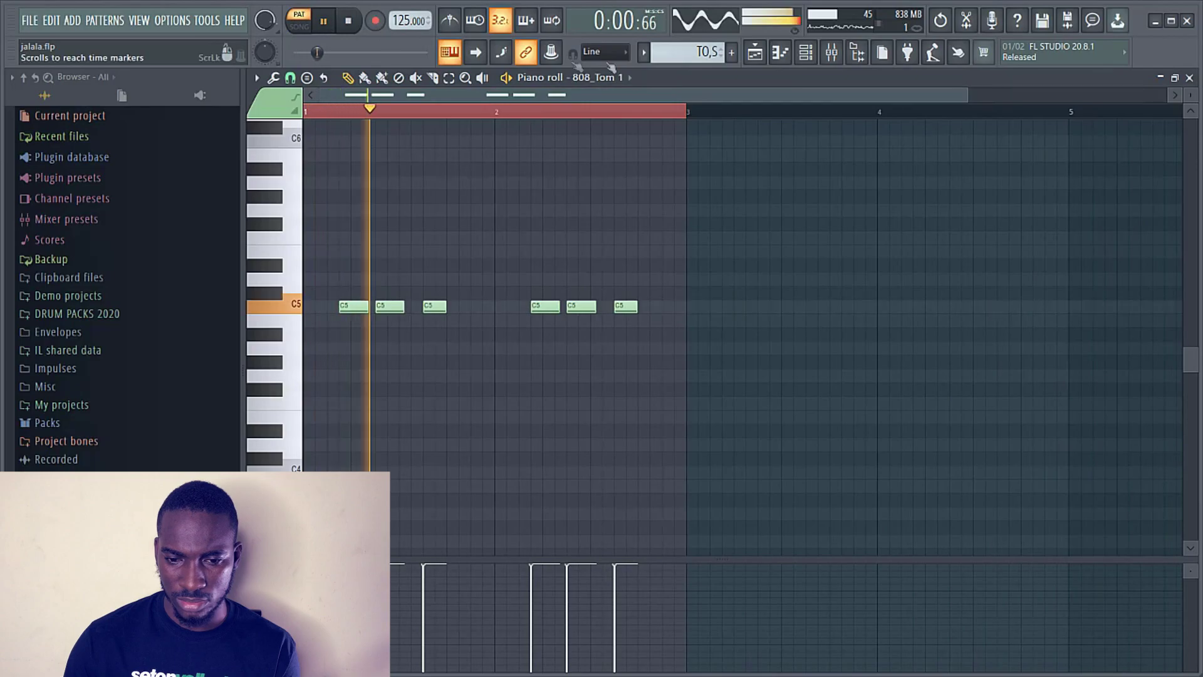
left_click(806, 53)
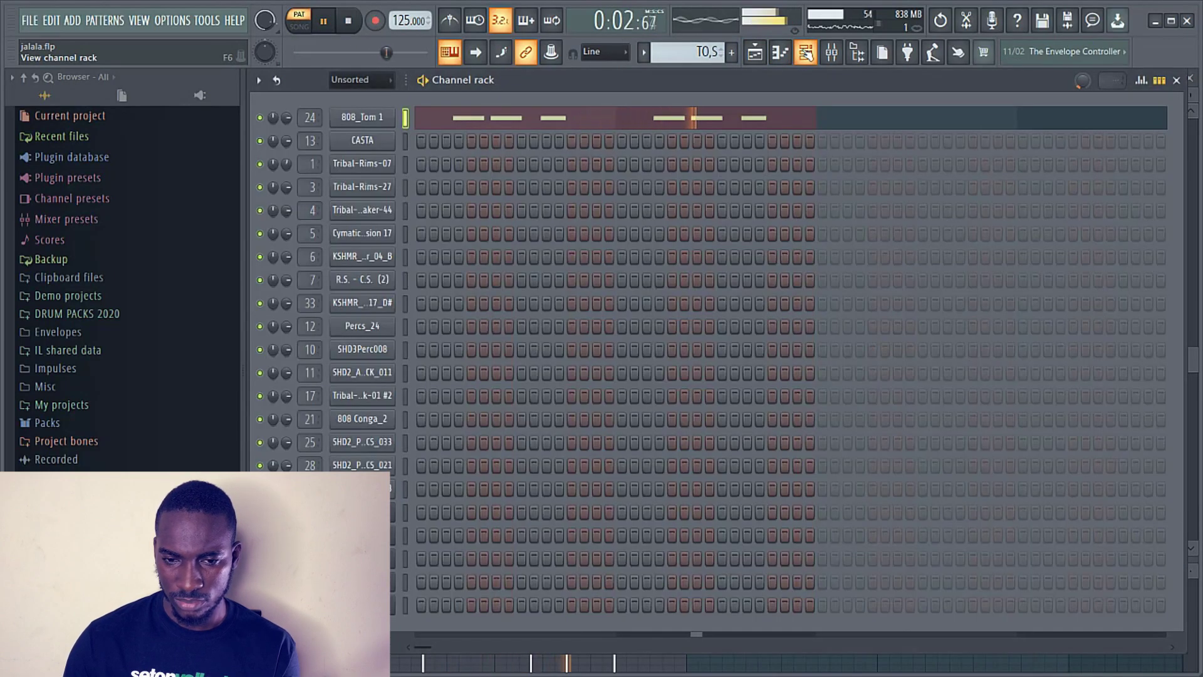
left_click(756, 53)
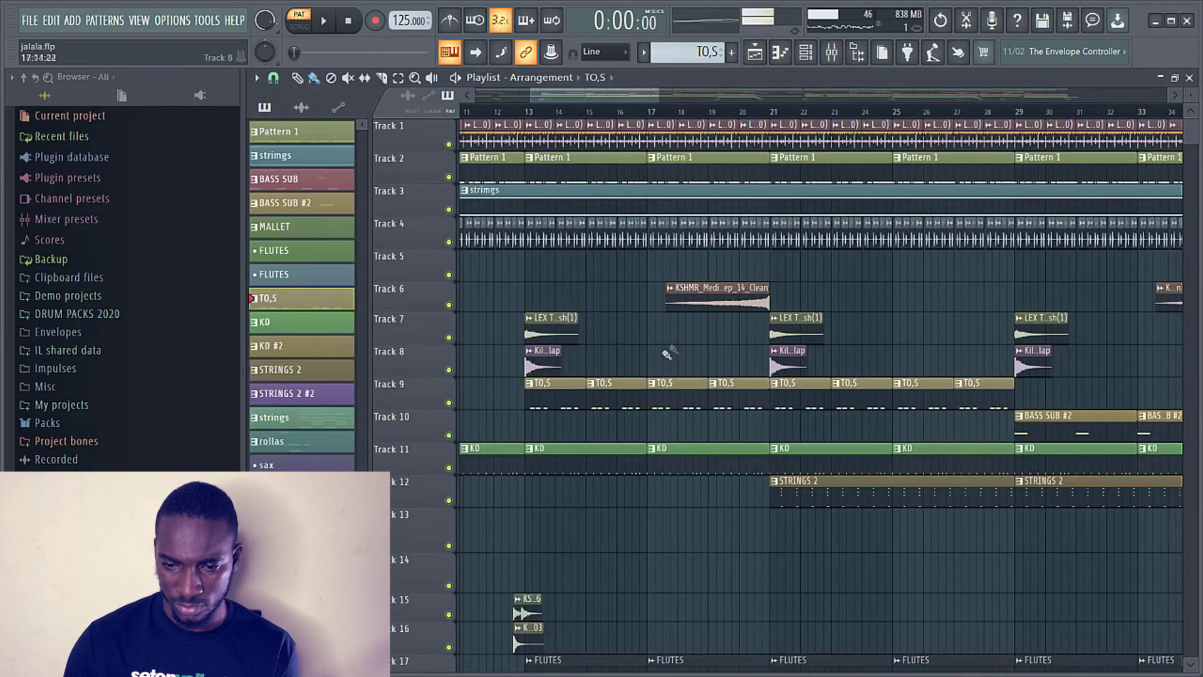
- Solo Track 17 and play its FLUTES clips from bar 13, stopping playback after a few bars
scroll(556, 469, "down", 5)
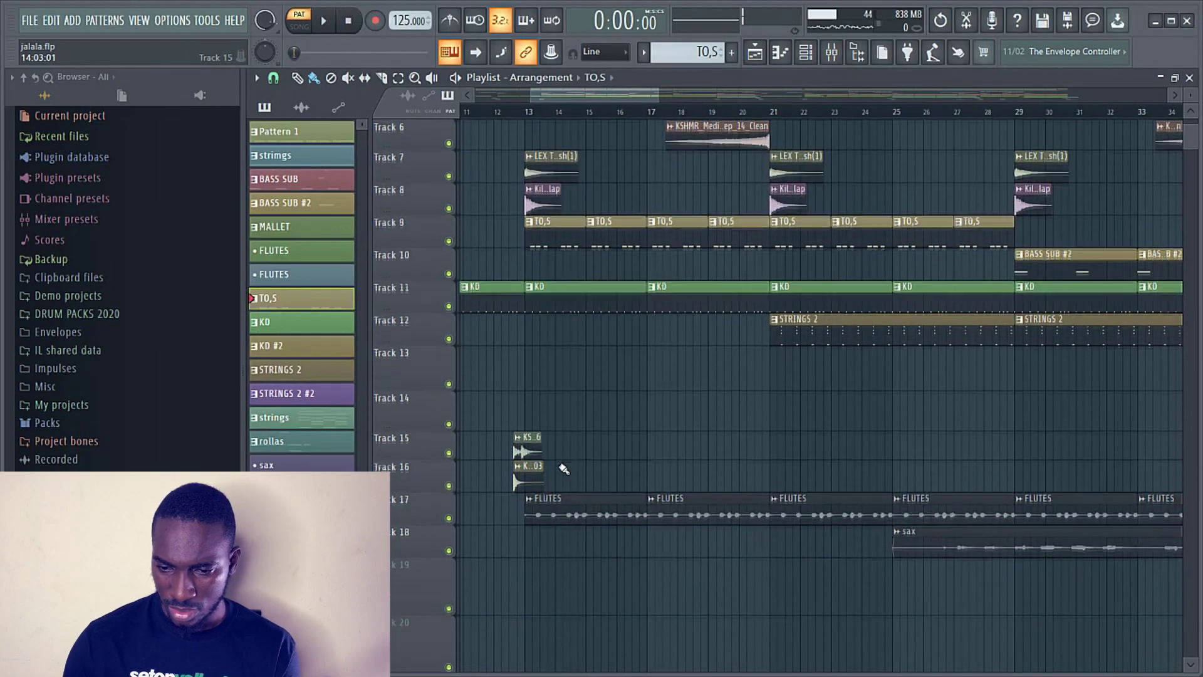
right_click(450, 517)
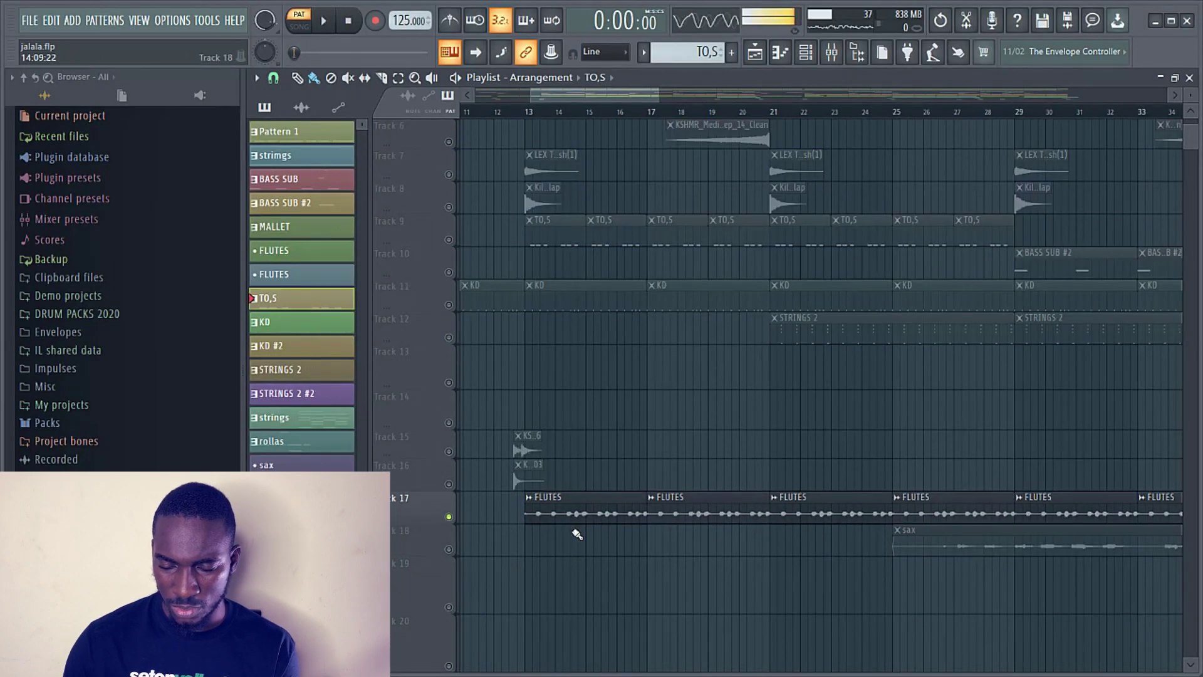
scroll(577, 534, "up", 2)
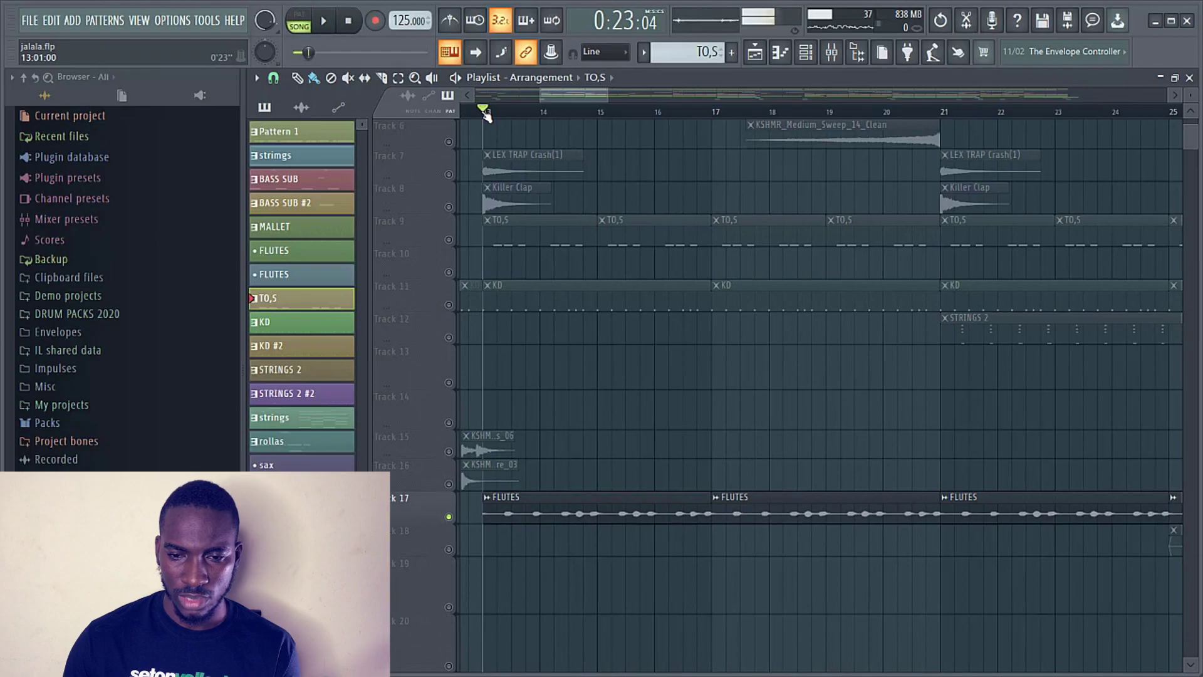
left_click_drag(608, 91, 698, 90)
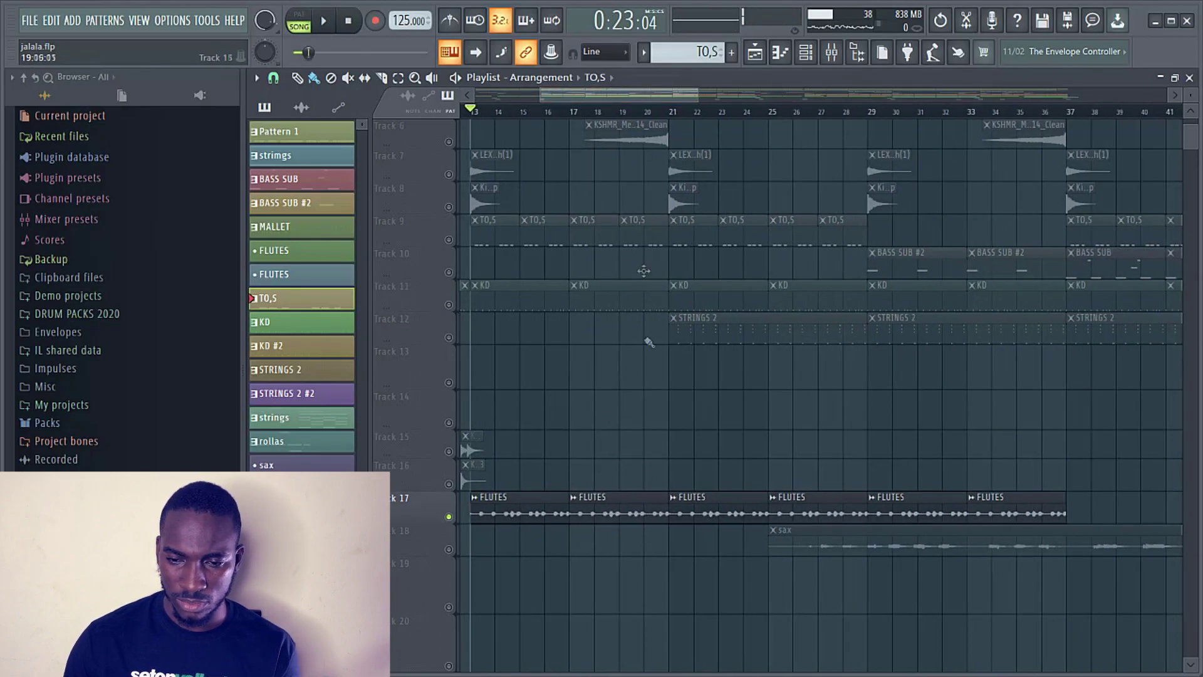
left_click_drag(541, 92, 522, 92)
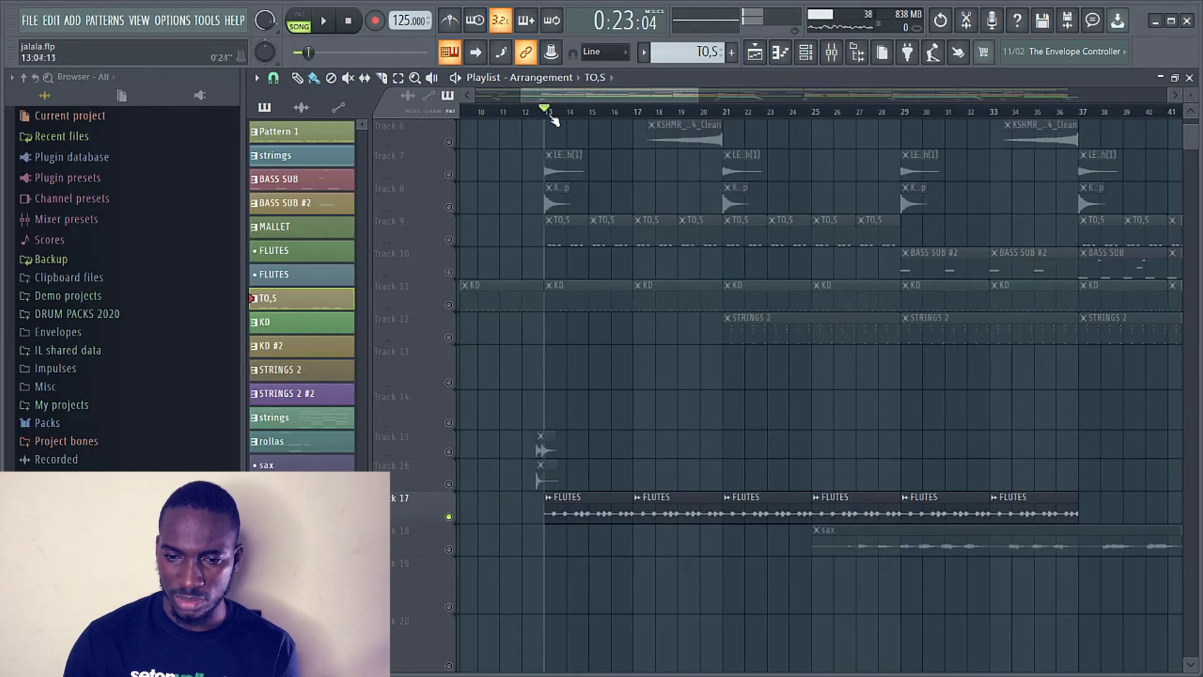
key("space")
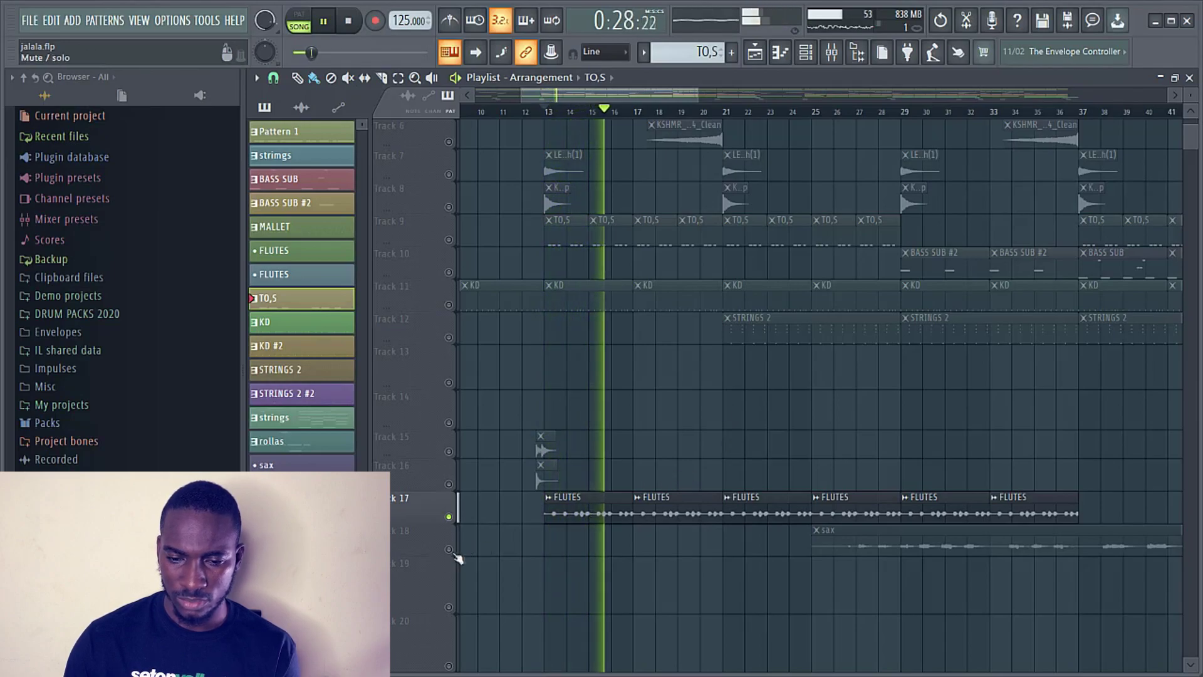
key("space")
- Isolate Track 18 in place of Track 17 and play its sax clip from about bar 26, then stop
left_click(454, 515)
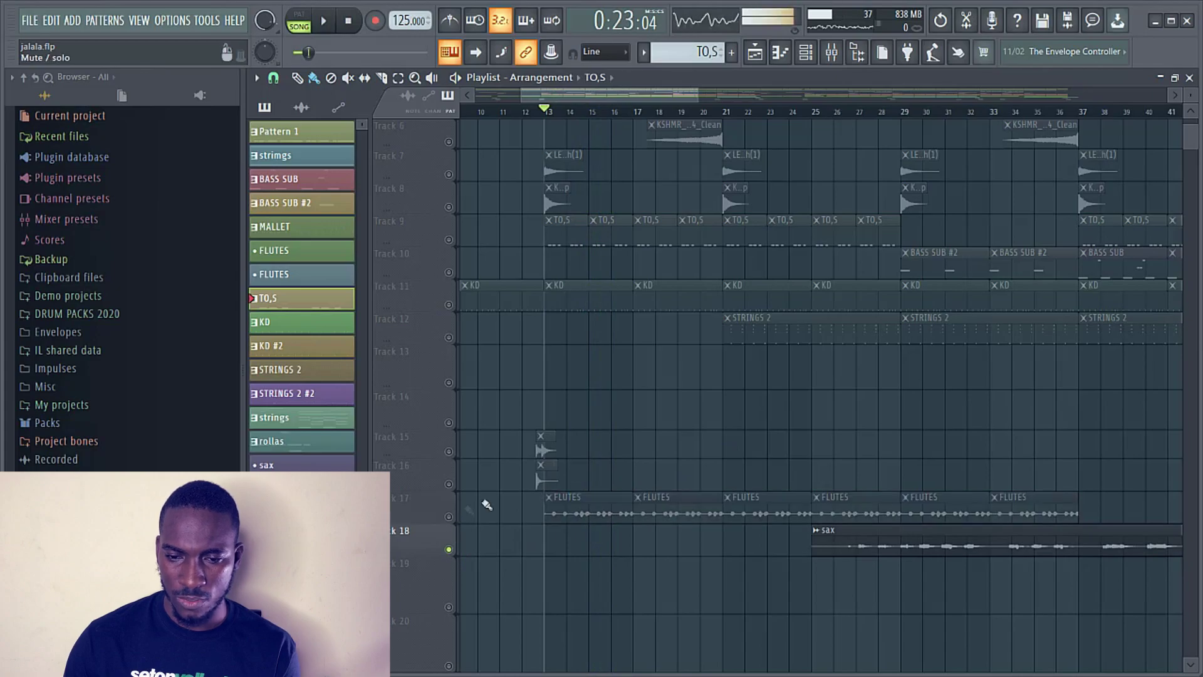
left_click(837, 113)
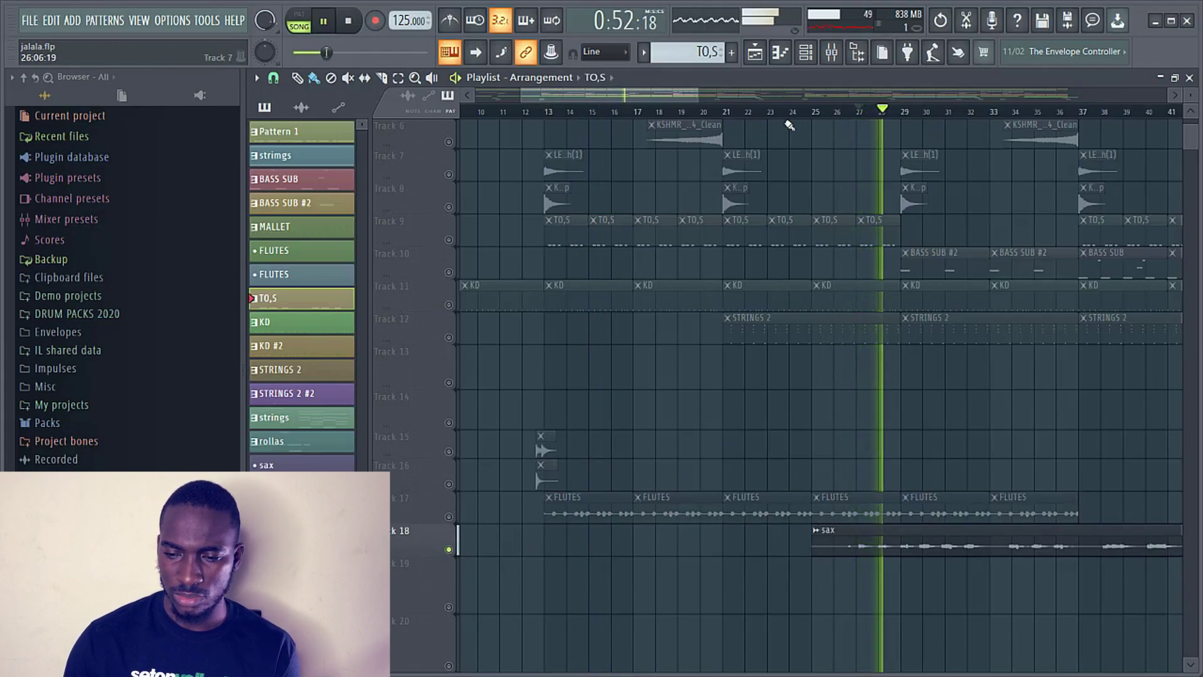
left_click_drag(691, 99, 786, 90)
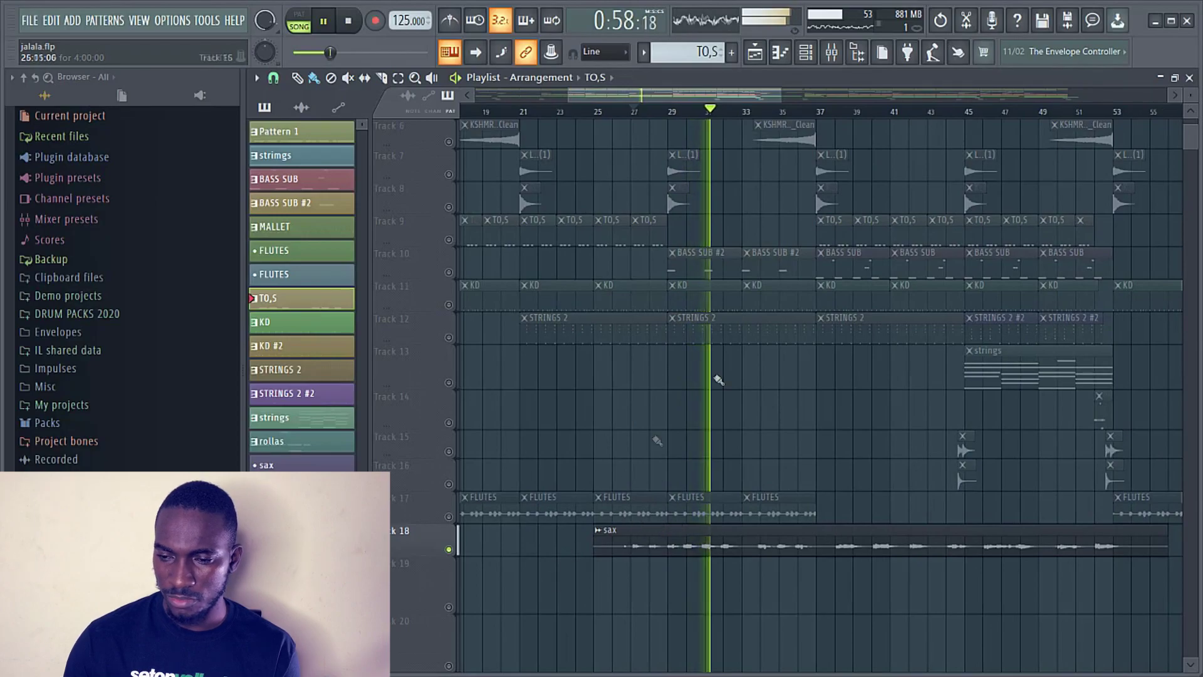
scroll(785, 414, "up", 2)
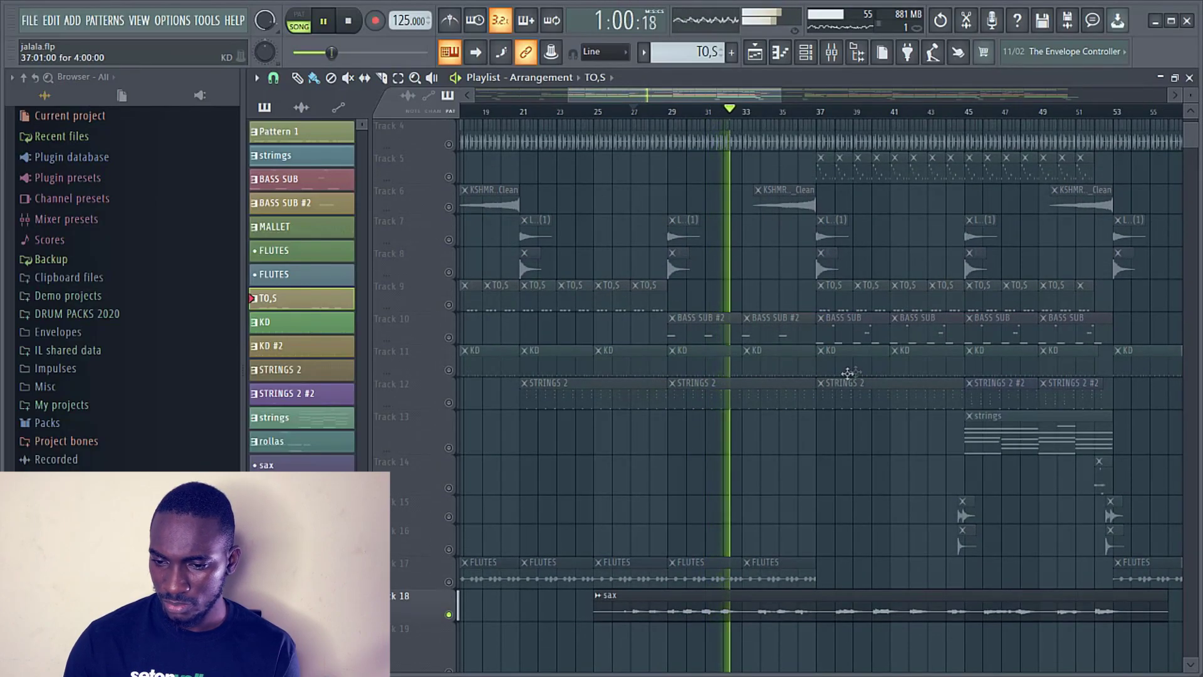
key("space")
- Solo Track 10, view BASS SUB #2 in the piano roll and channel rack, and play the BASS SUB clips from about bar 37
right_click(449, 338)
key("space")
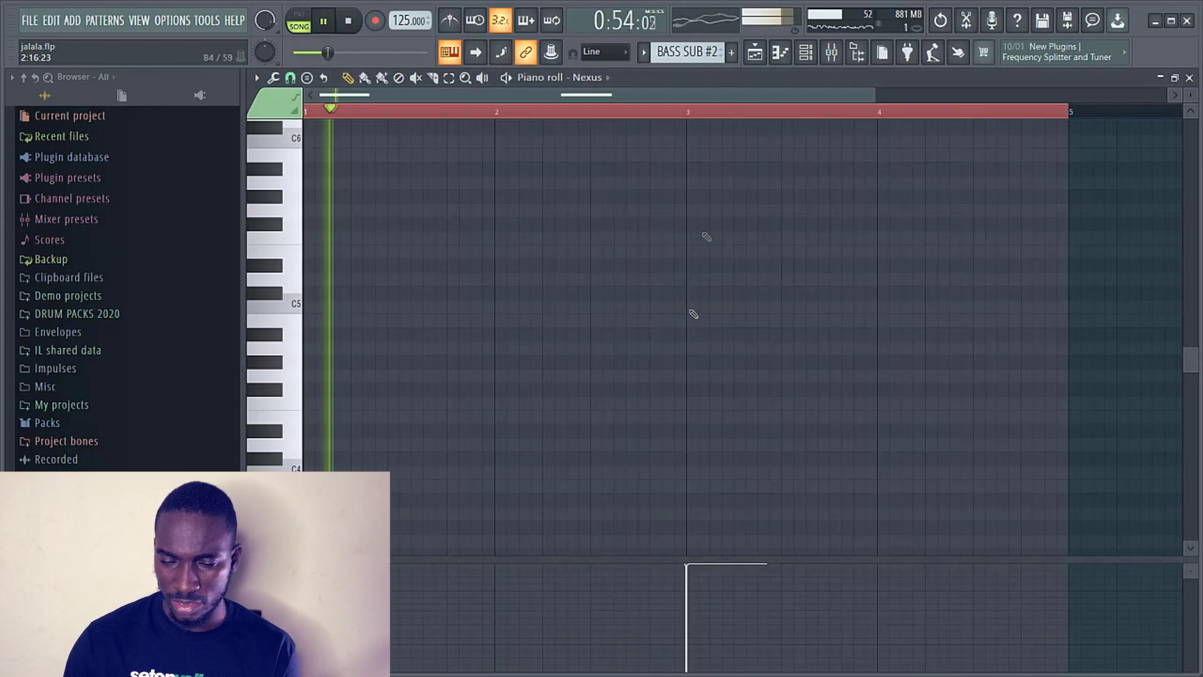
left_click(782, 53)
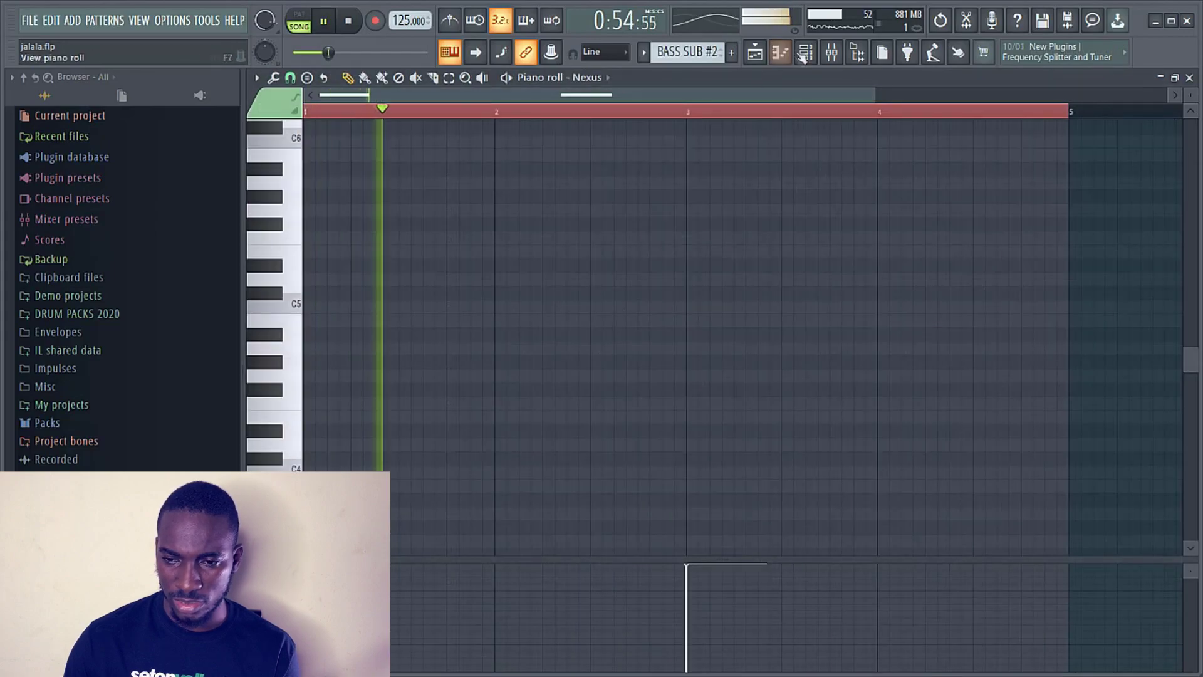
left_click(805, 54)
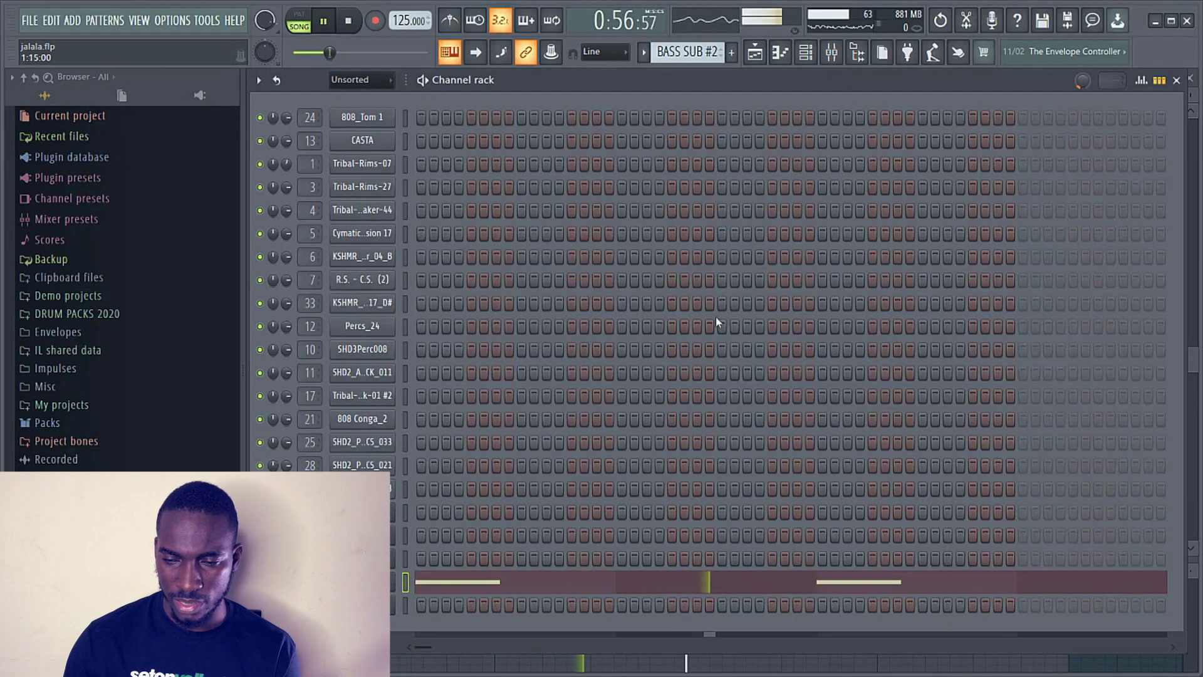
left_click(755, 54)
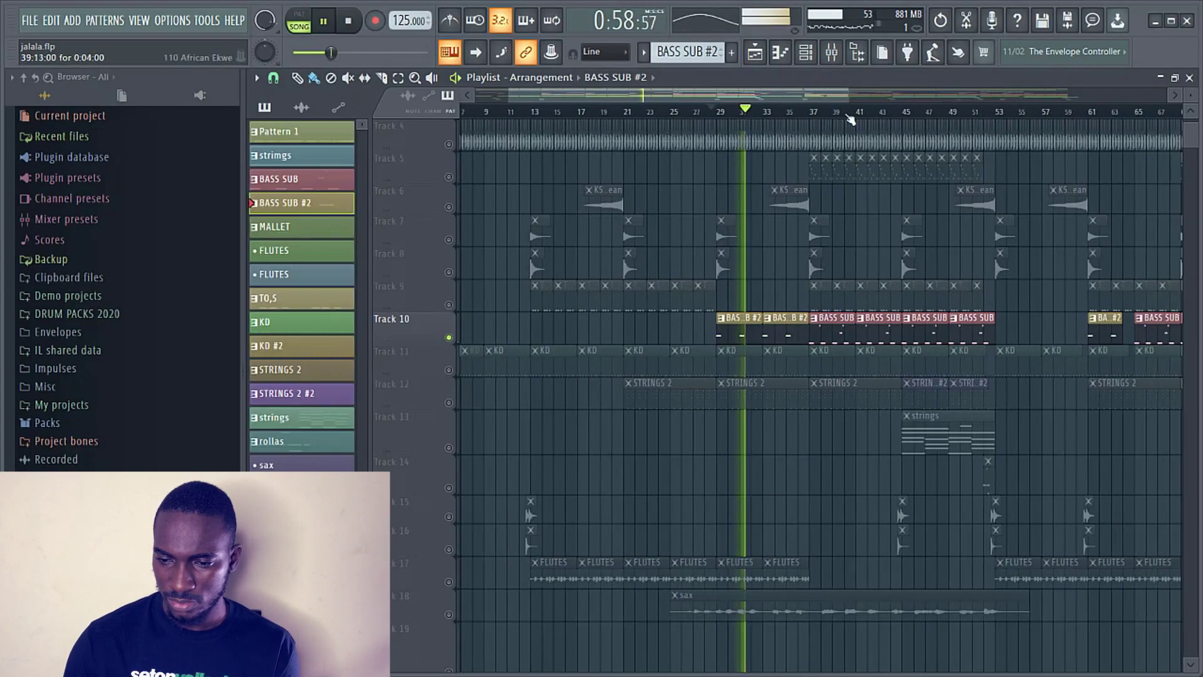
left_click_drag(814, 113, 838, 116)
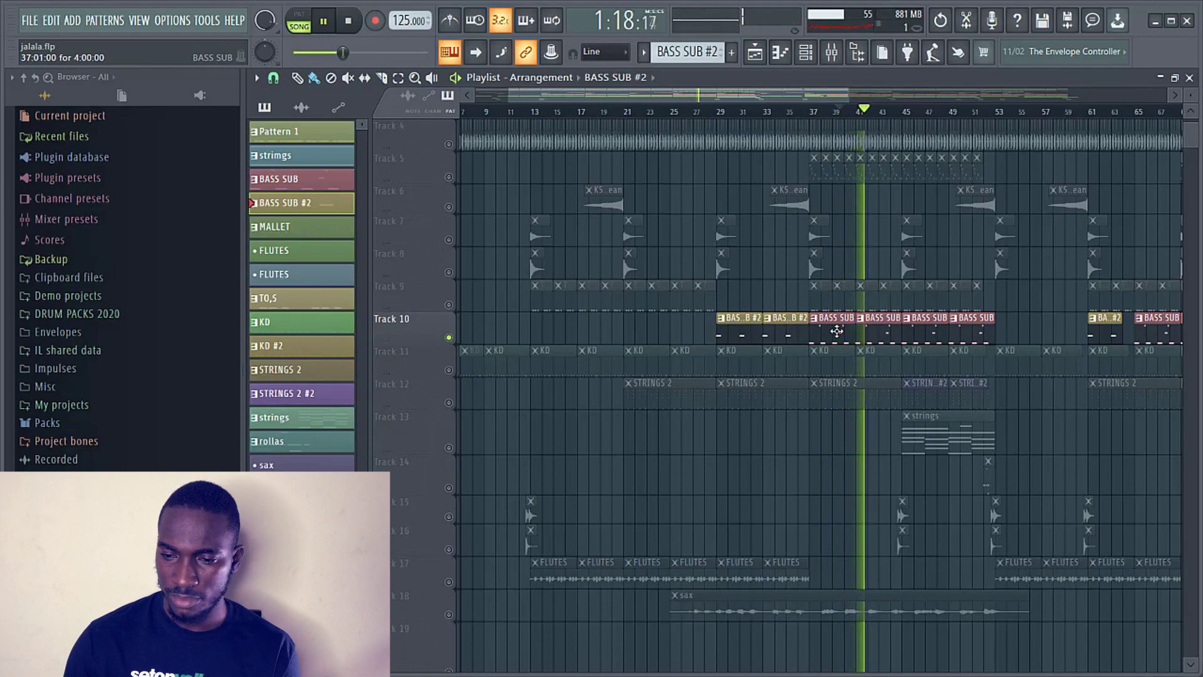
key("space")
- View the STRINGS 2 pattern's Xpand!2 #2 notes in the piano roll and its channel rack row, then return to the playlist
right_click(449, 306)
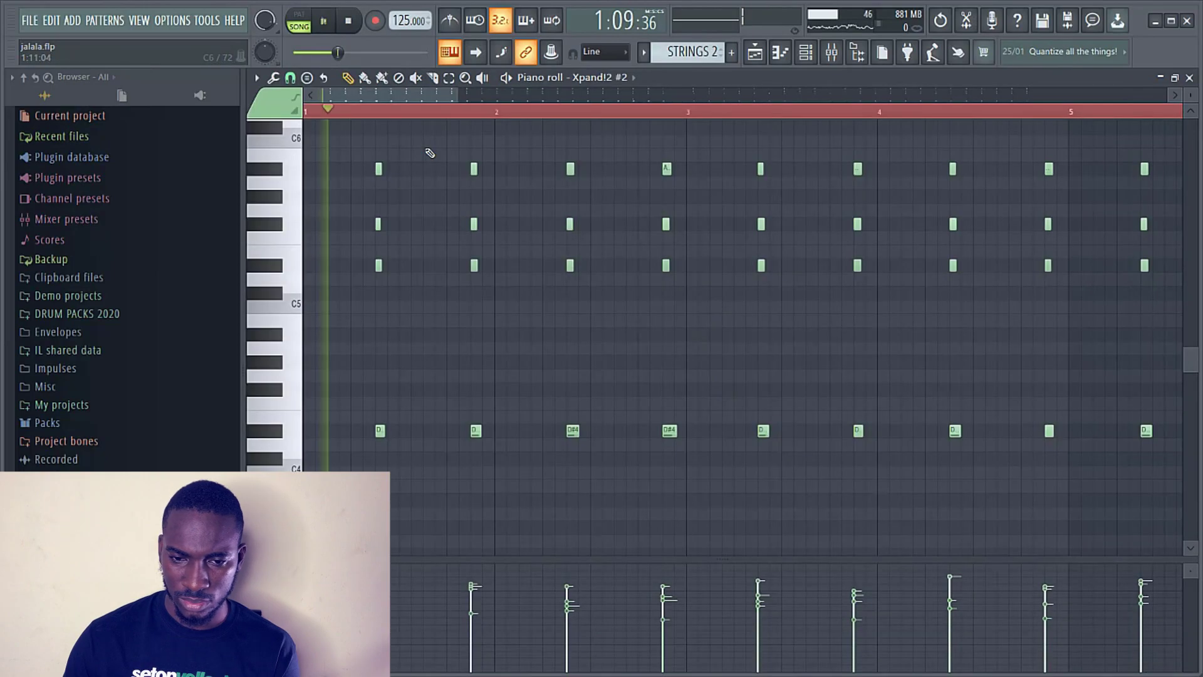
left_click(815, 55)
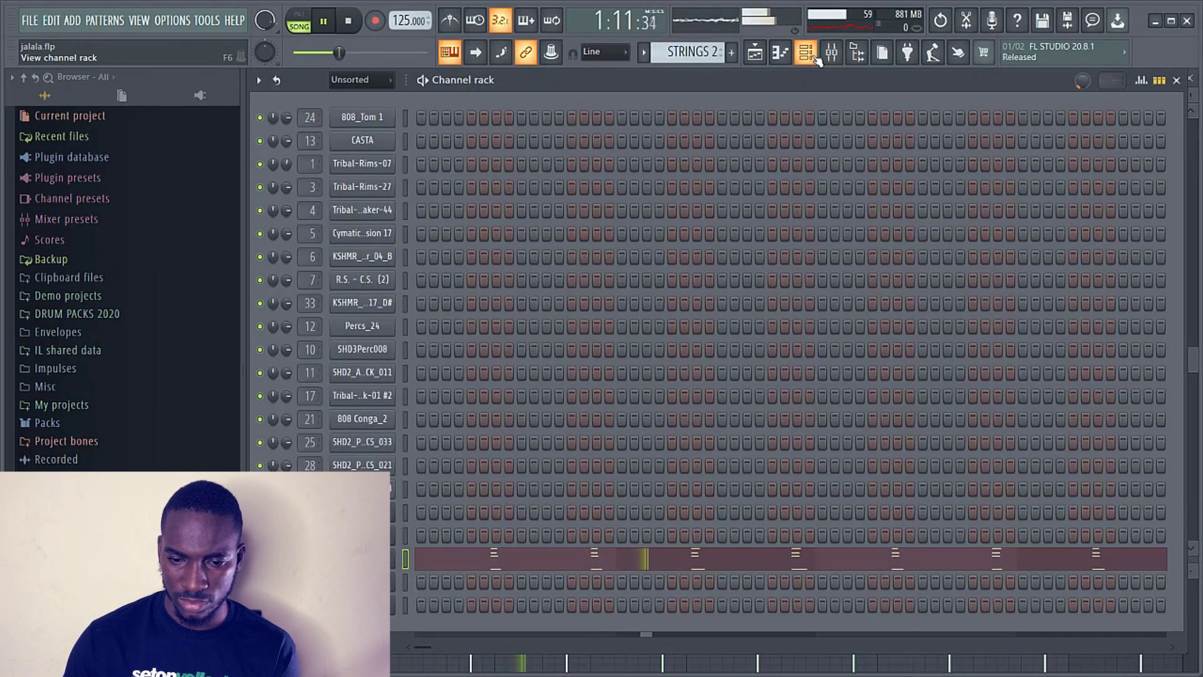
left_click(754, 53)
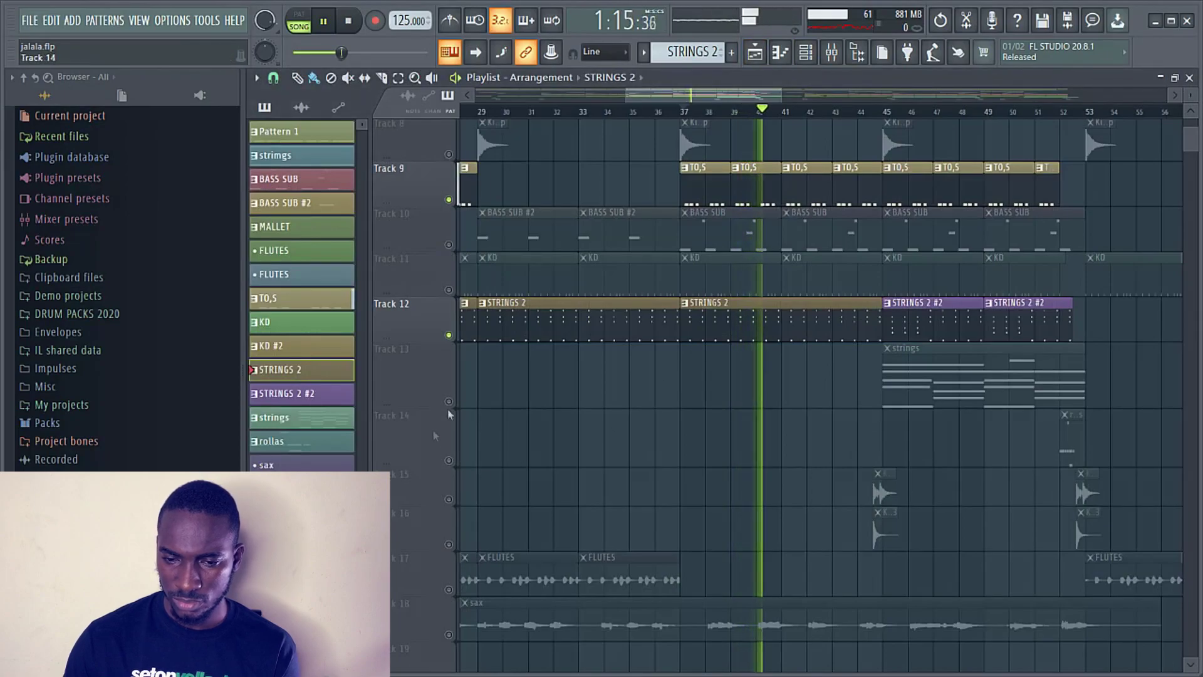
- Solo Track 13 and play its strings clip from just before bar 45
left_click(449, 401, "ctrl")
left_click(889, 110)
left_click(877, 111)
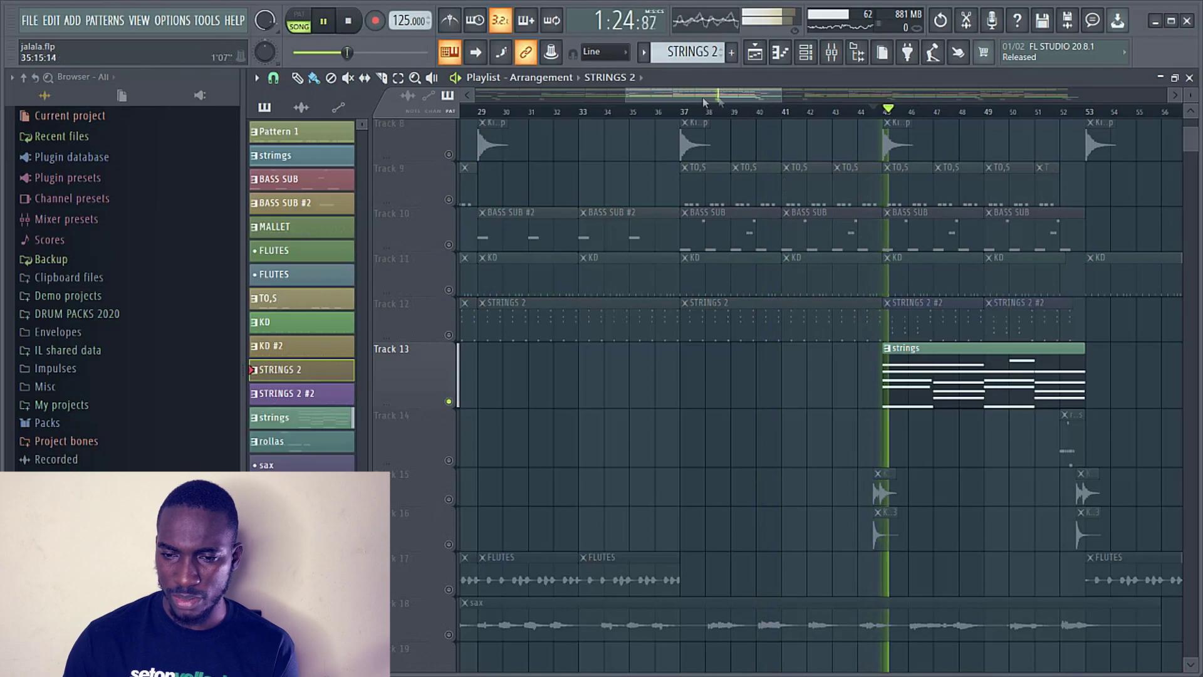
- Open the strings clip on Track 13, view its channel in the channel rack, and return to the playlist
scroll(703, 103, "down", 3)
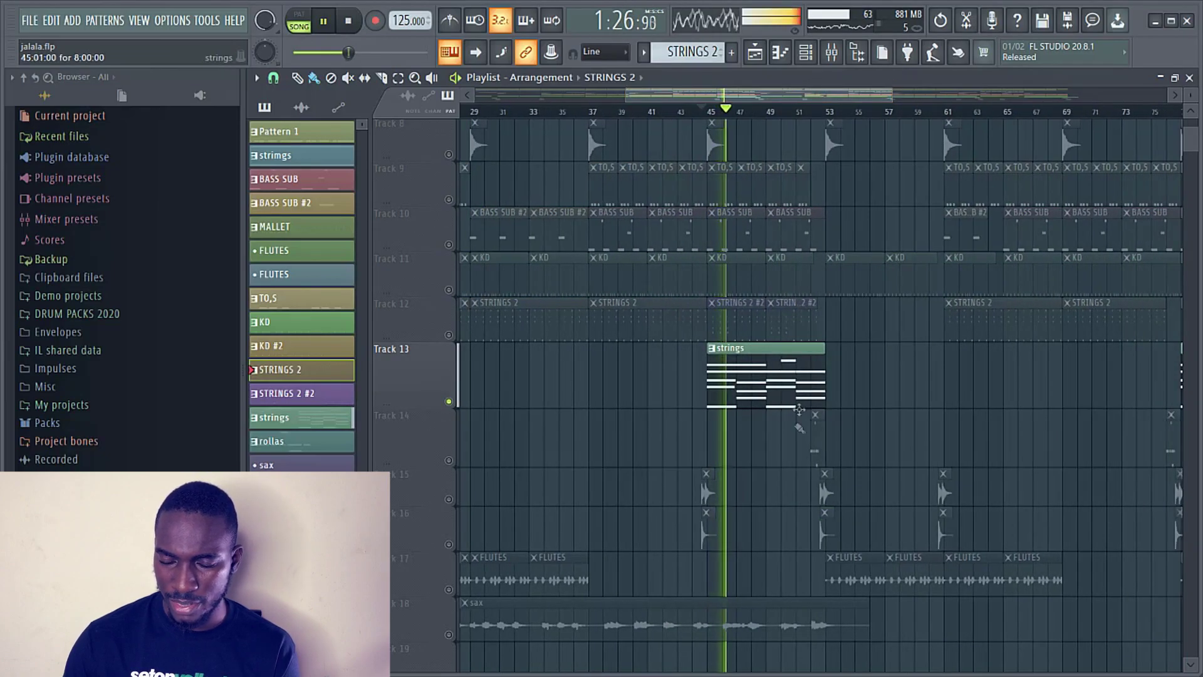
left_click(755, 393)
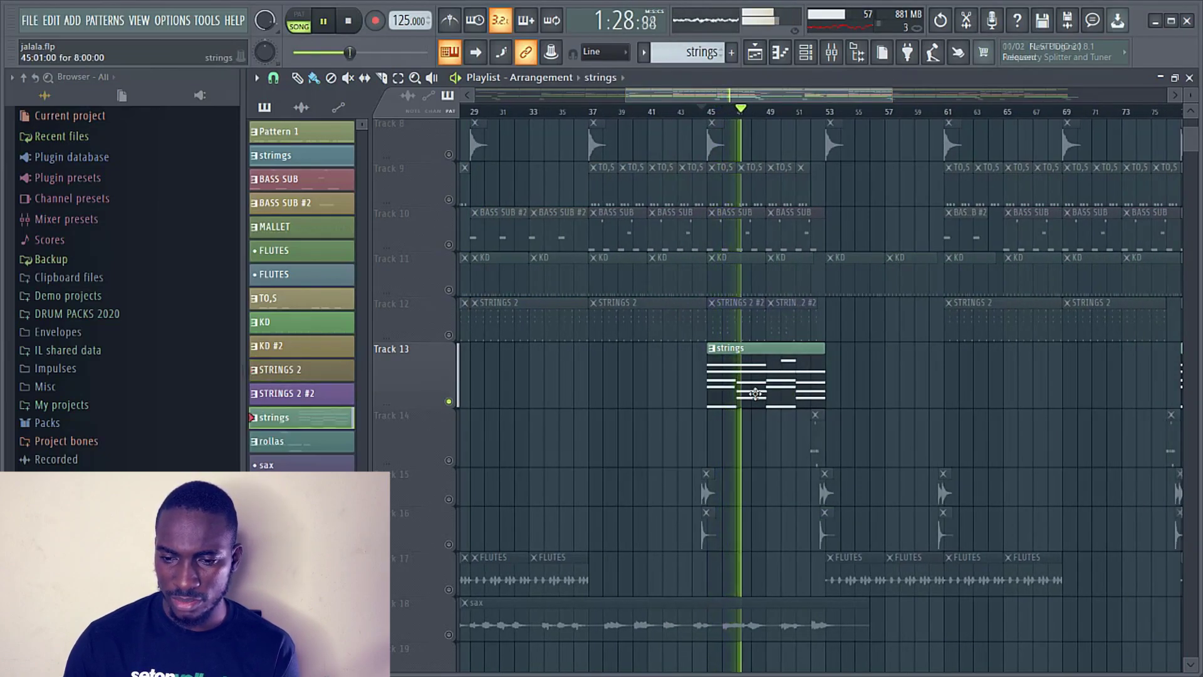
double_click(755, 393)
left_click(808, 59)
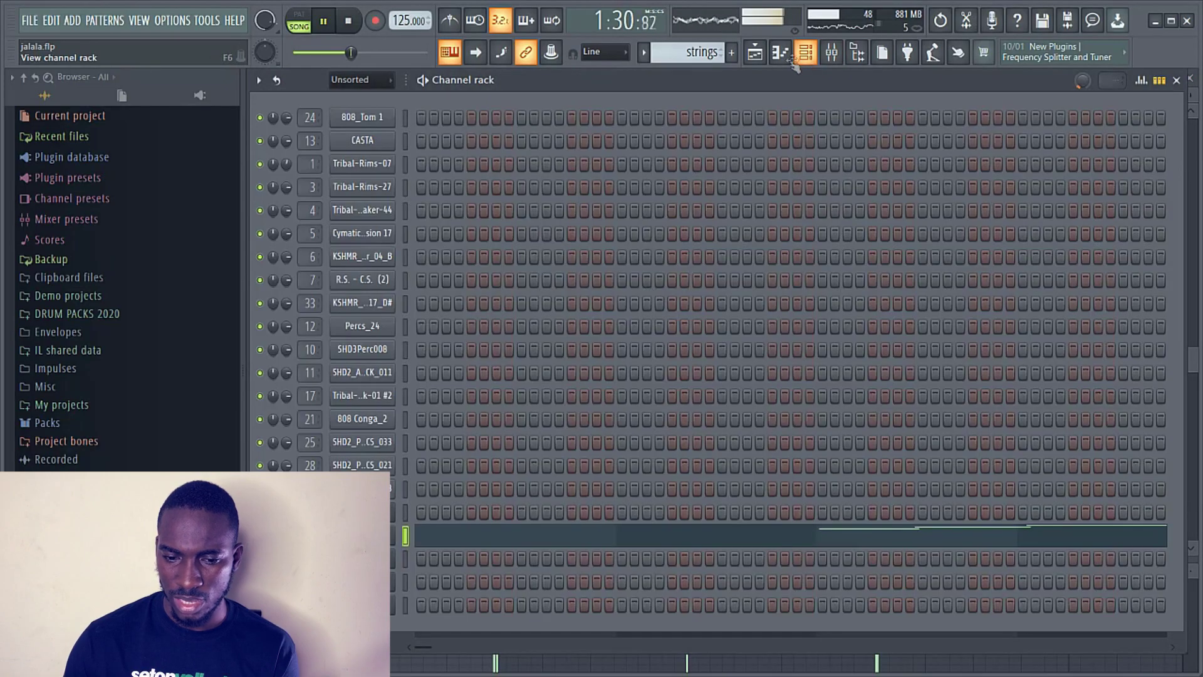
left_click(757, 55)
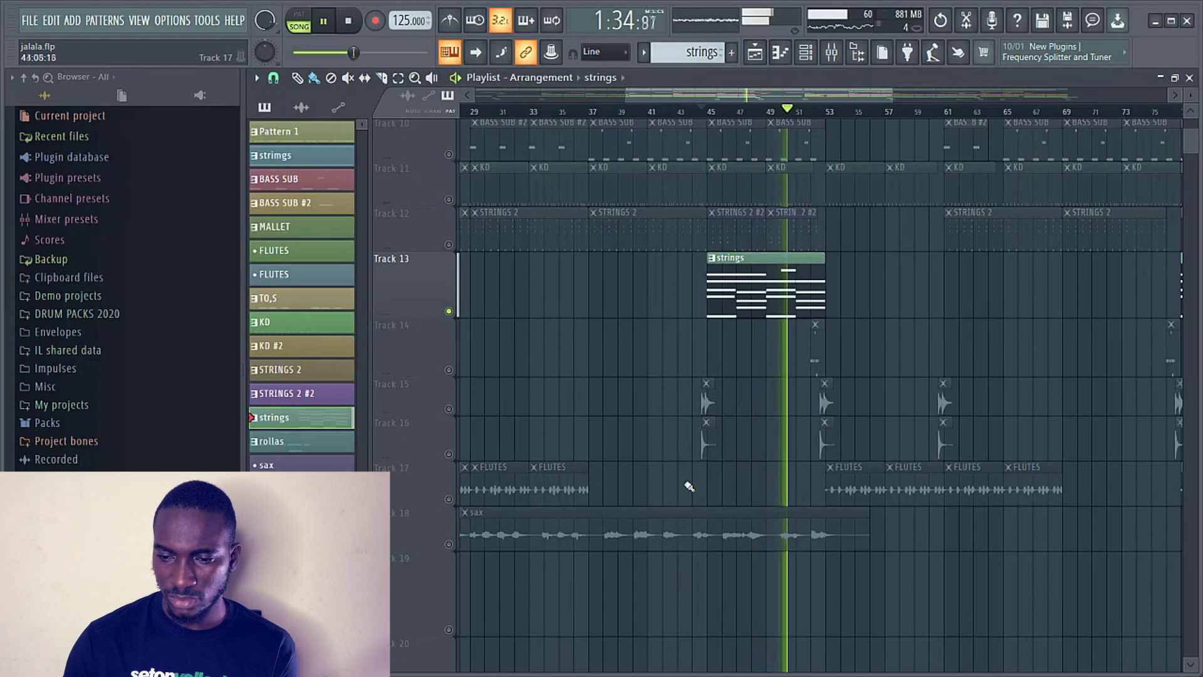
- Isolate Track 15 and play its KSHMR hit sample just before bar 45, then stop
scroll(688, 486, "up", 2)
scroll(689, 487, "up", 2)
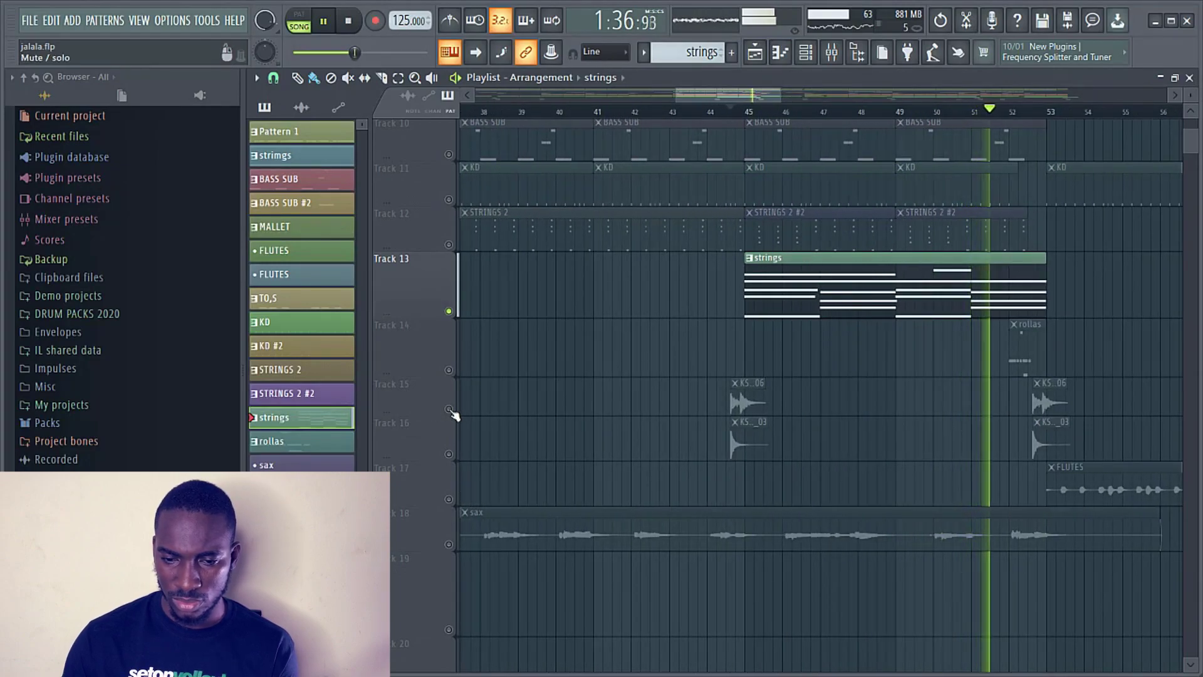
key("space")
left_click(731, 113)
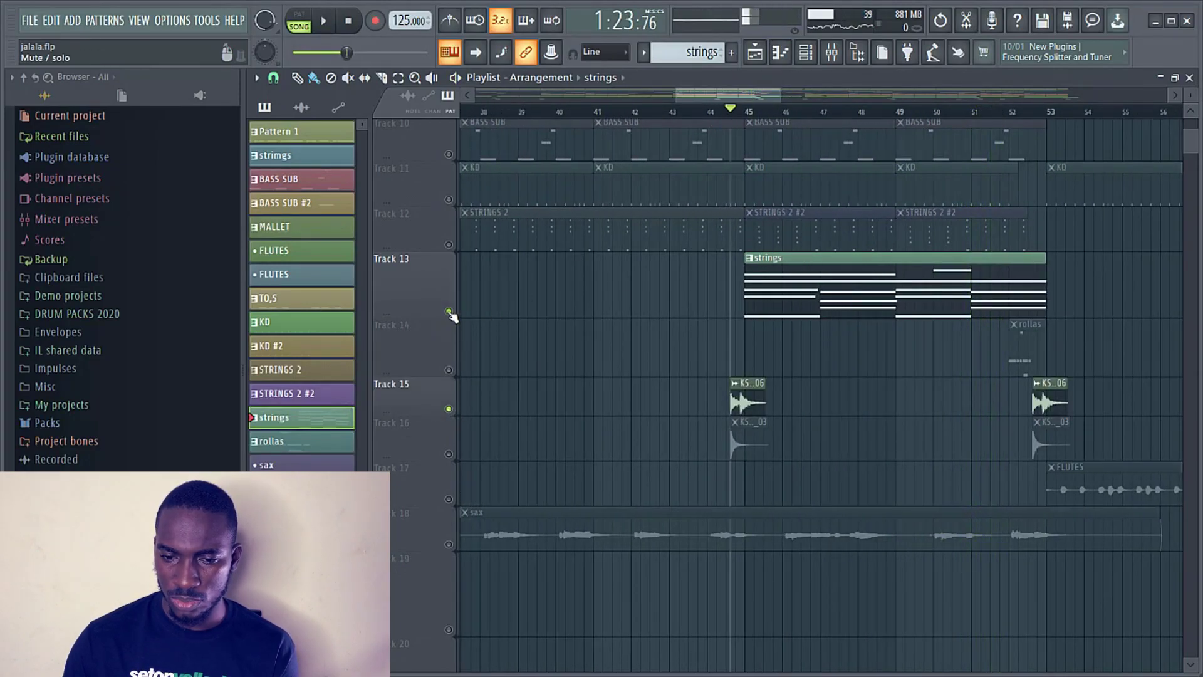
left_click(449, 311)
key("space")
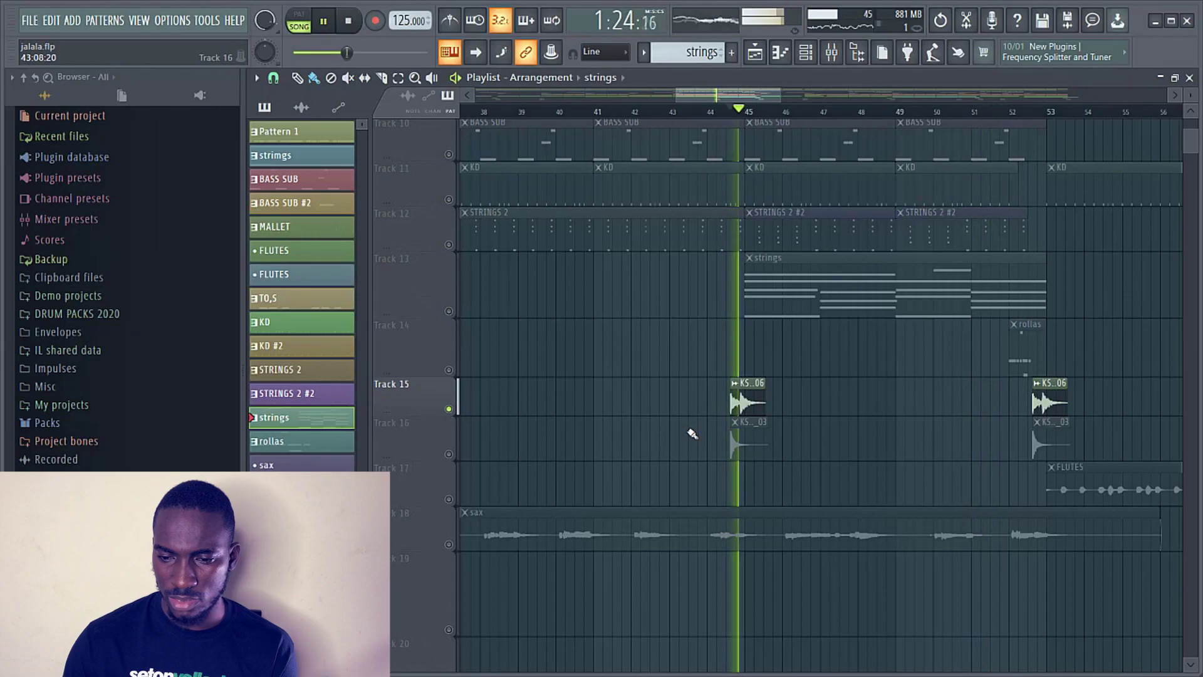
key("space")
- Isolate Track 16 in place of Track 15 and play its KSHMR snare clip just before bar 45, then stop
left_click(449, 455)
left_click(449, 409)
scroll(752, 432, "up", 4)
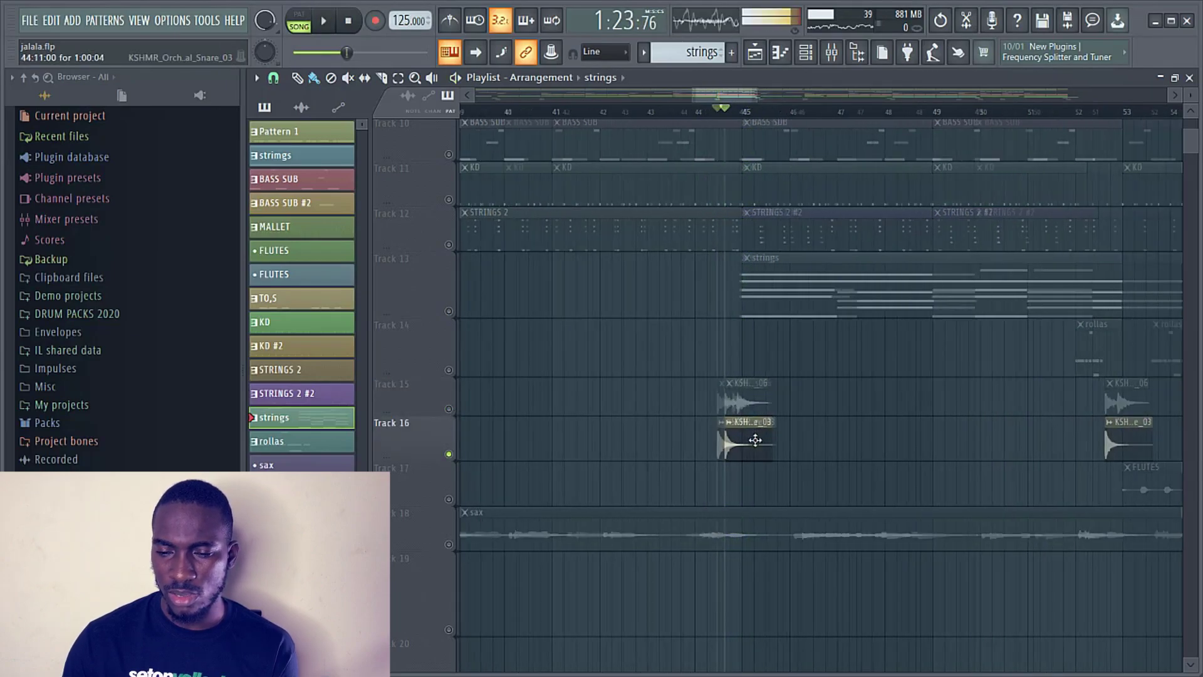
key("space")
scroll(658, 411, "down", 5)
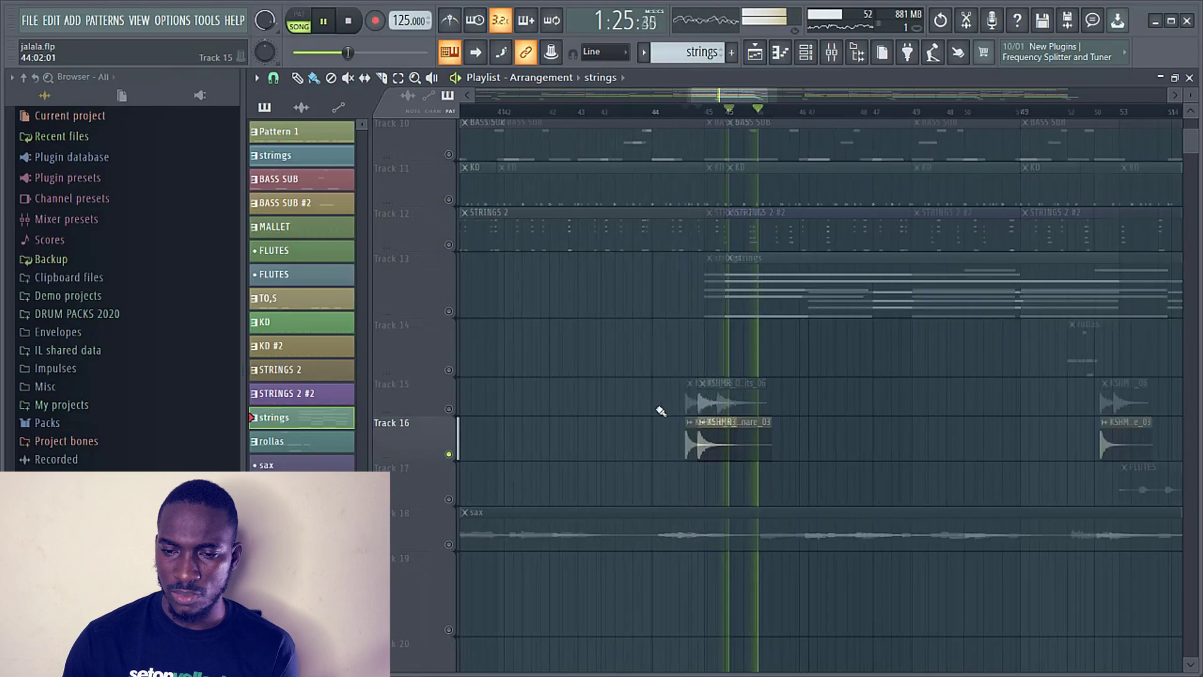
key("space")
- Play the rollas clip on Track 14 at bar 4, view its piano roll notes and channel rack rows, then return to the playlist
left_click_drag(721, 95, 495, 98)
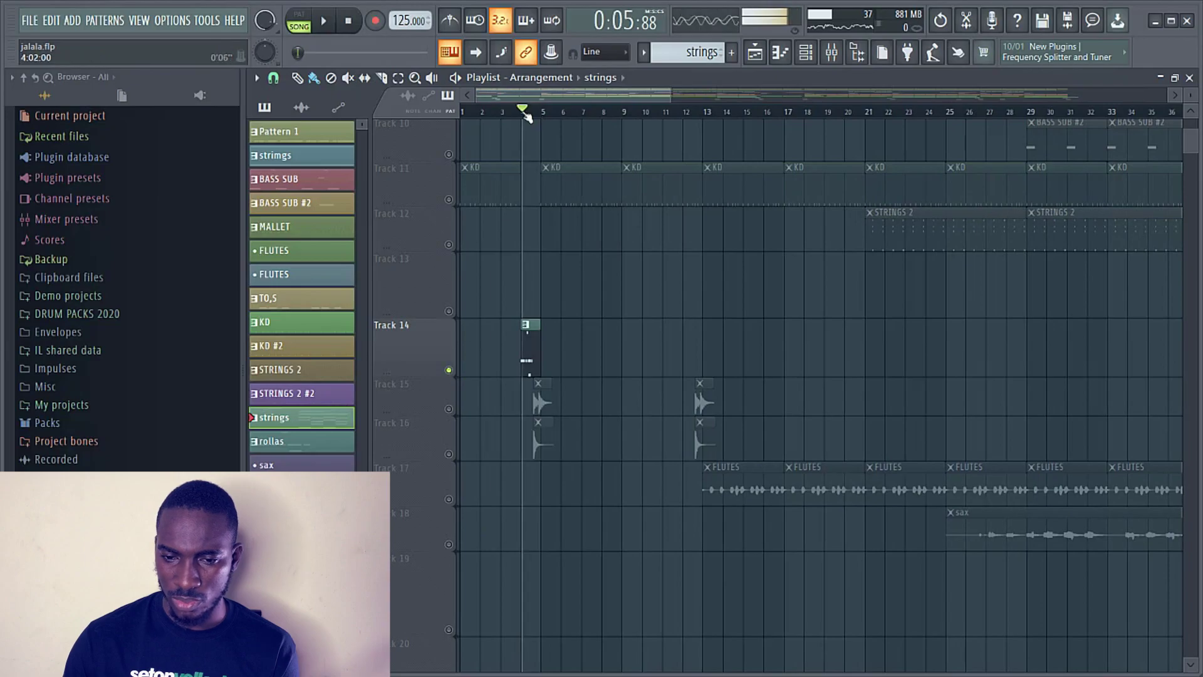
key("space")
double_click(527, 361)
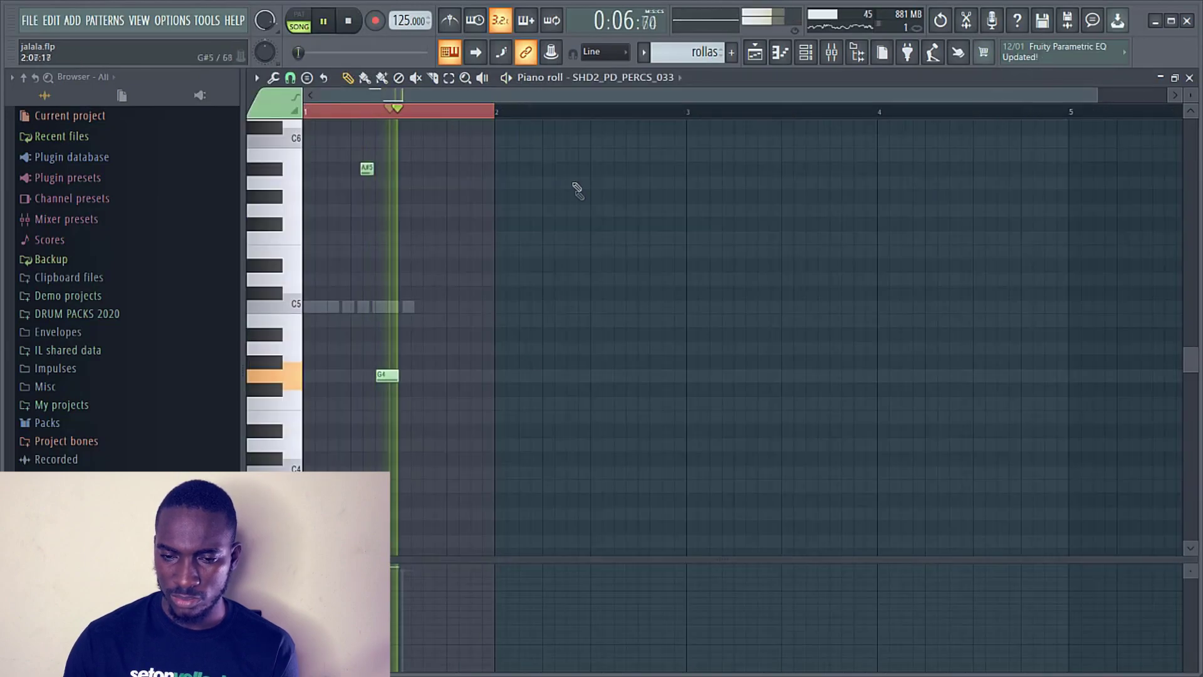
left_click(806, 52)
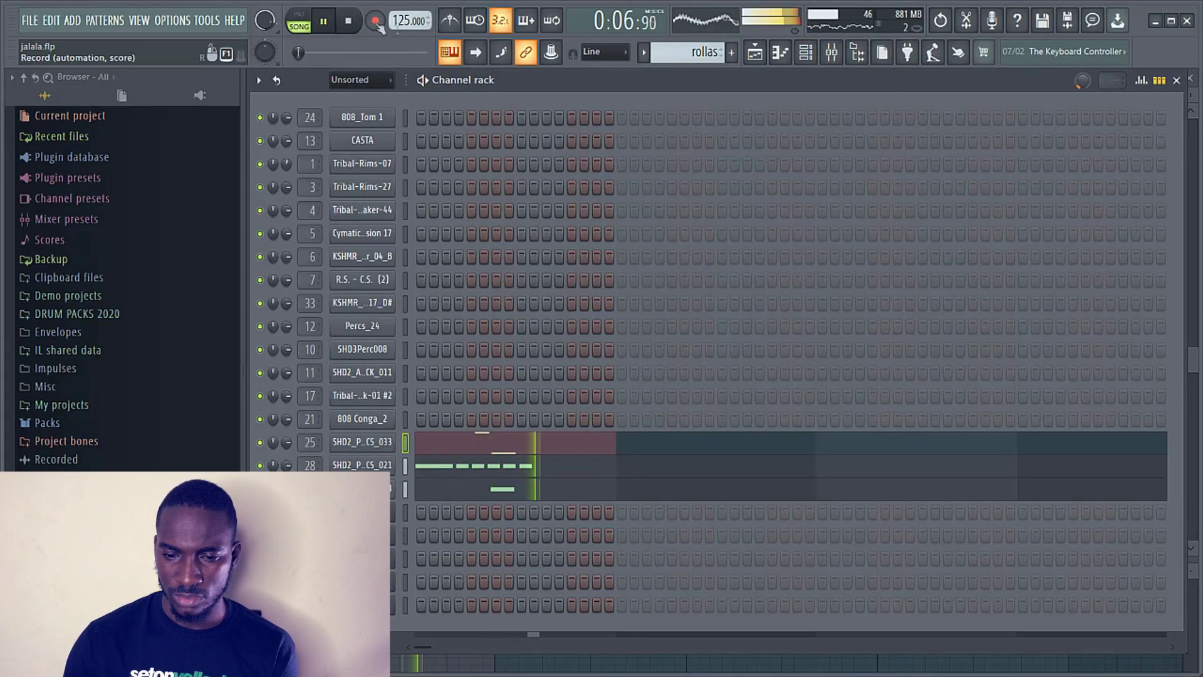
key("space")
left_click(755, 52)
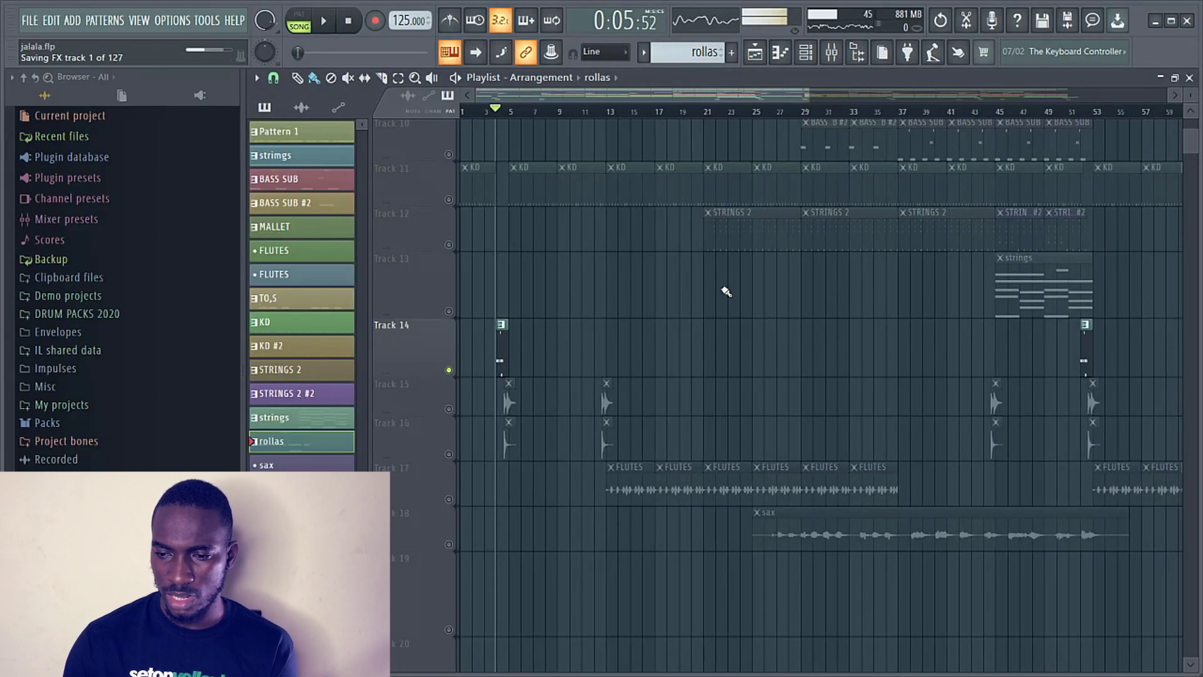
- Release the solo so that all tracks are enabled, and show the full arrangement from Track 1
scroll(721, 290, "down", 3)
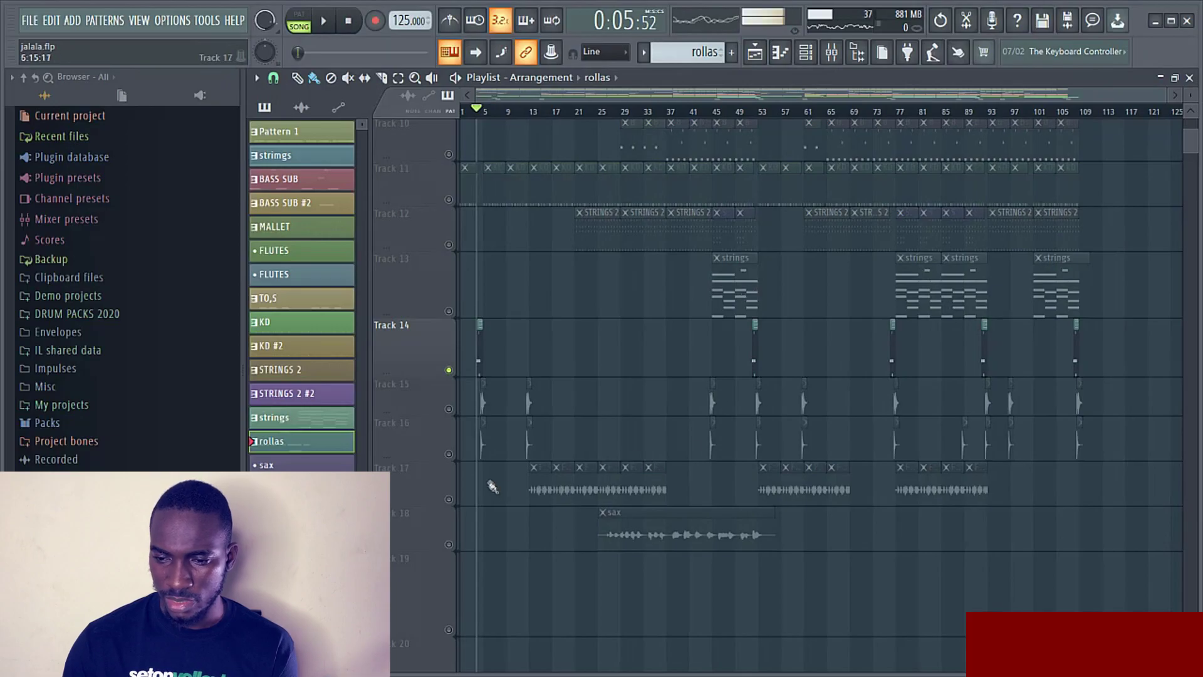
left_click(448, 453, "ctrl")
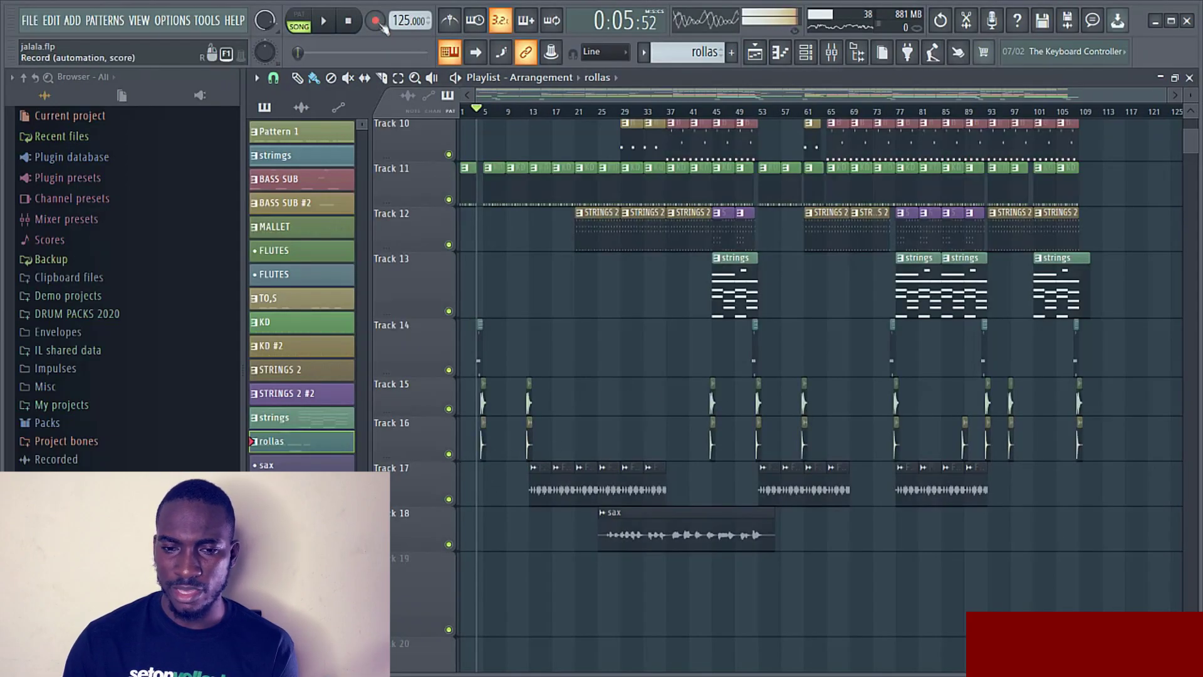
scroll(605, 277, "up", 1)
scroll(606, 276, "up", 2)
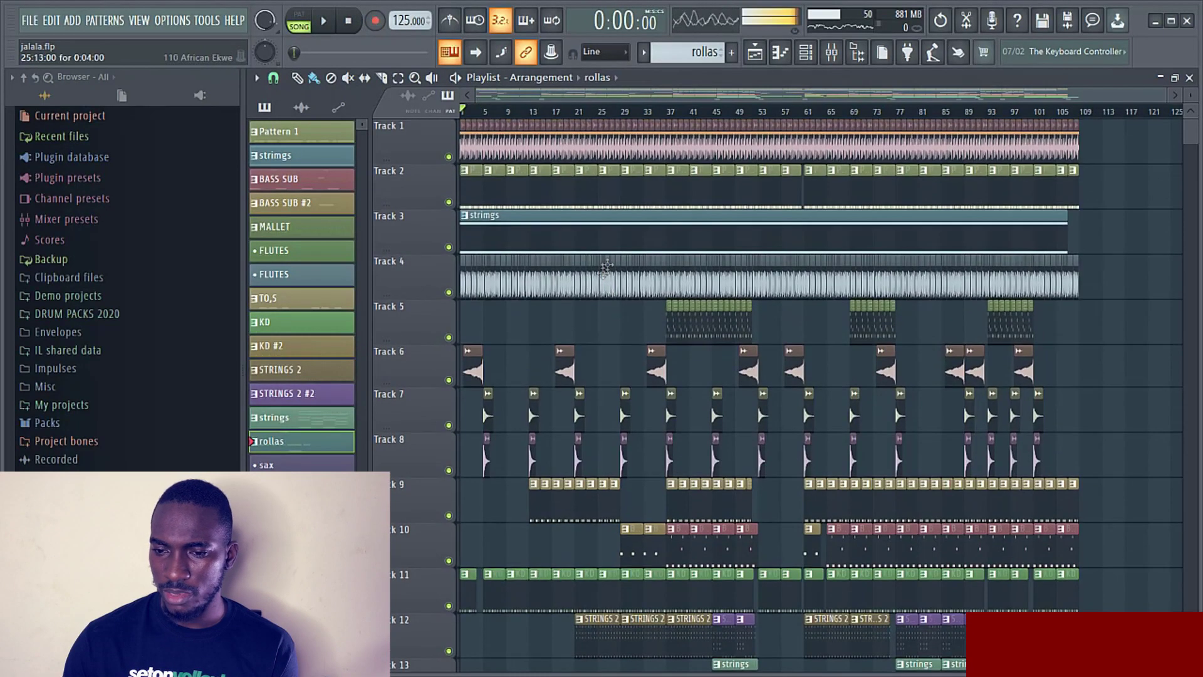
- Fit the playlist tracks down to Track 18 in view, and open the mixer
scroll(1167, 93, "up", 3)
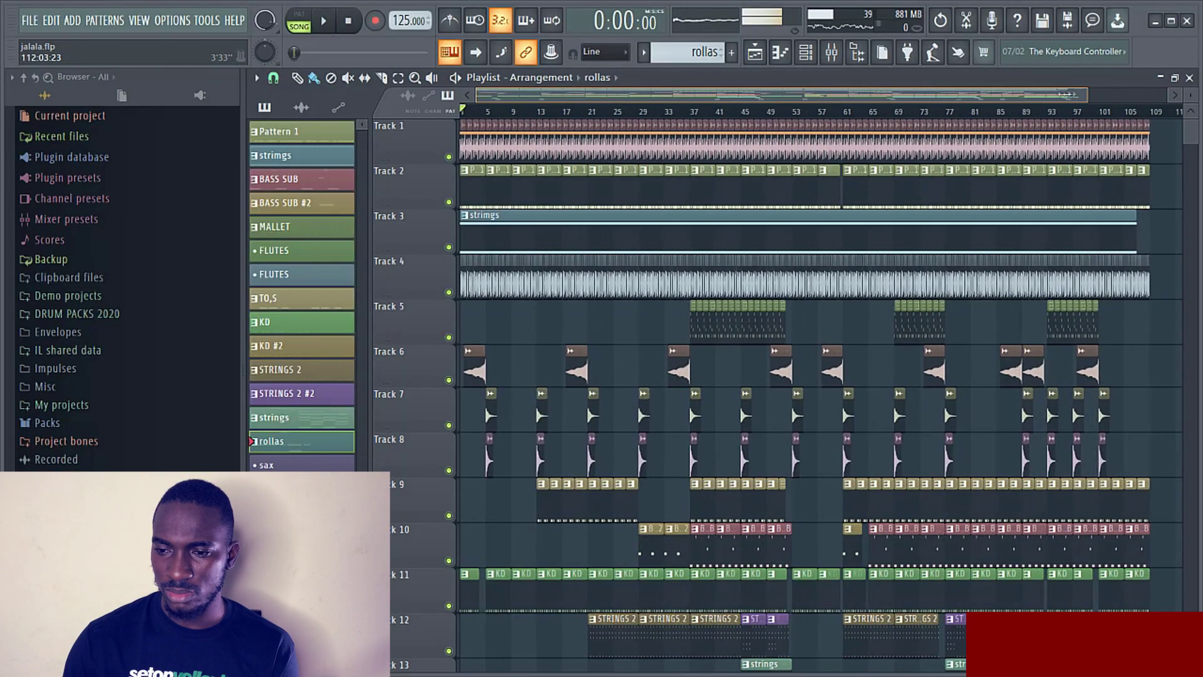
scroll(1191, 94, "down", 2)
scroll(1190, 94, "down", 1)
scroll(1190, 94, "up", 1)
left_click(833, 55)
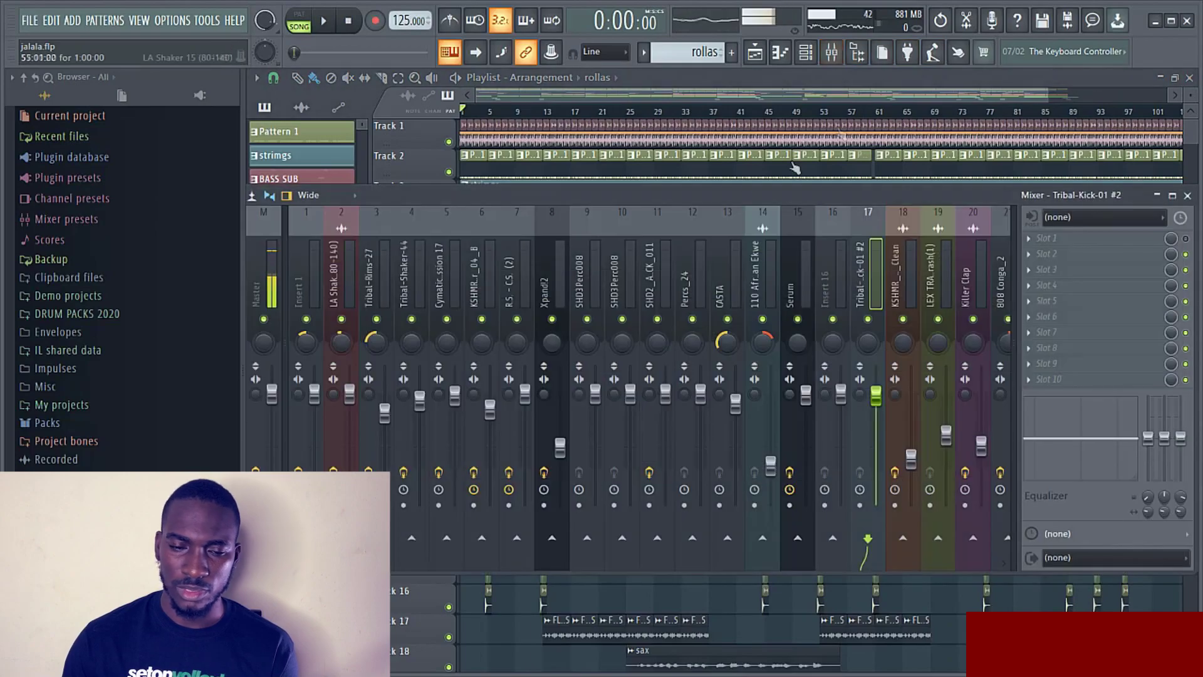
- Open the channel rack, view the sampler settings of the KSHMR_Percussion_Low_17_D# channel, and close them
left_click(807, 53)
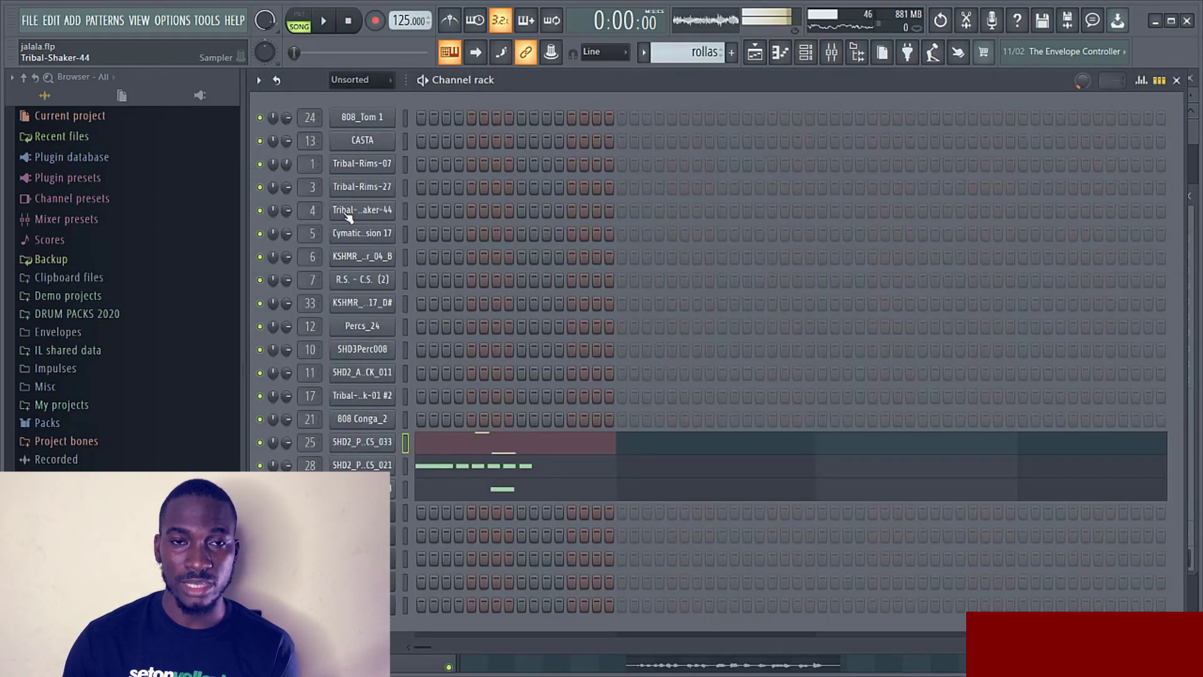
left_click(378, 307)
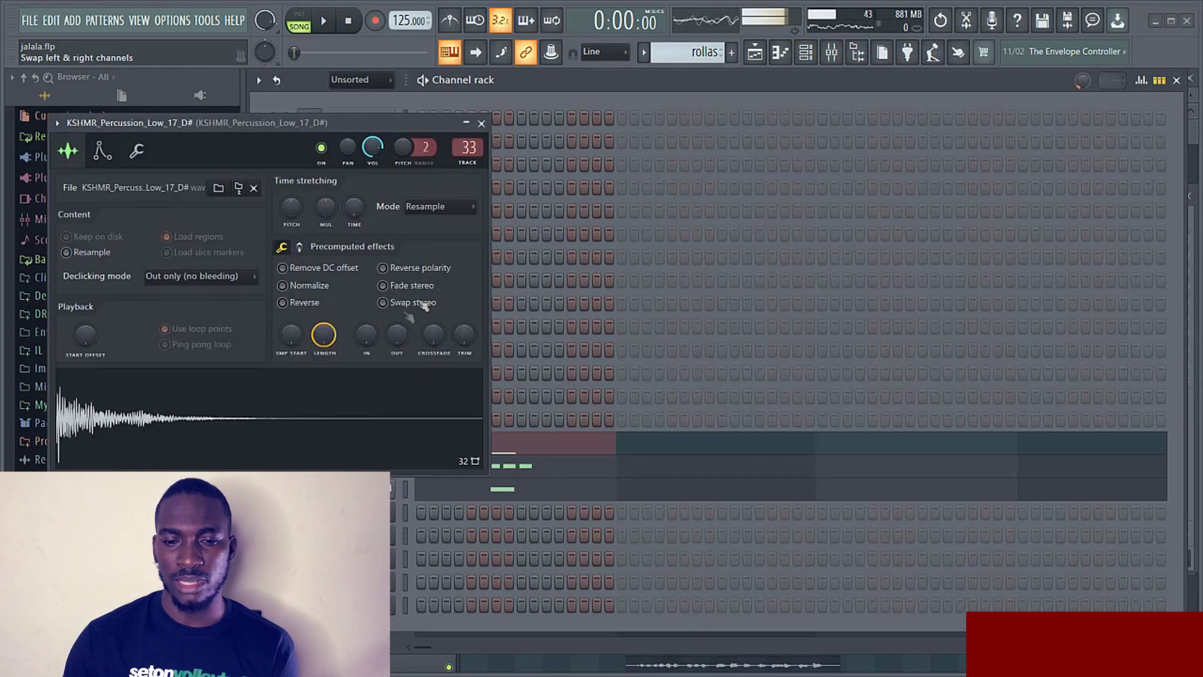
left_click(481, 124)
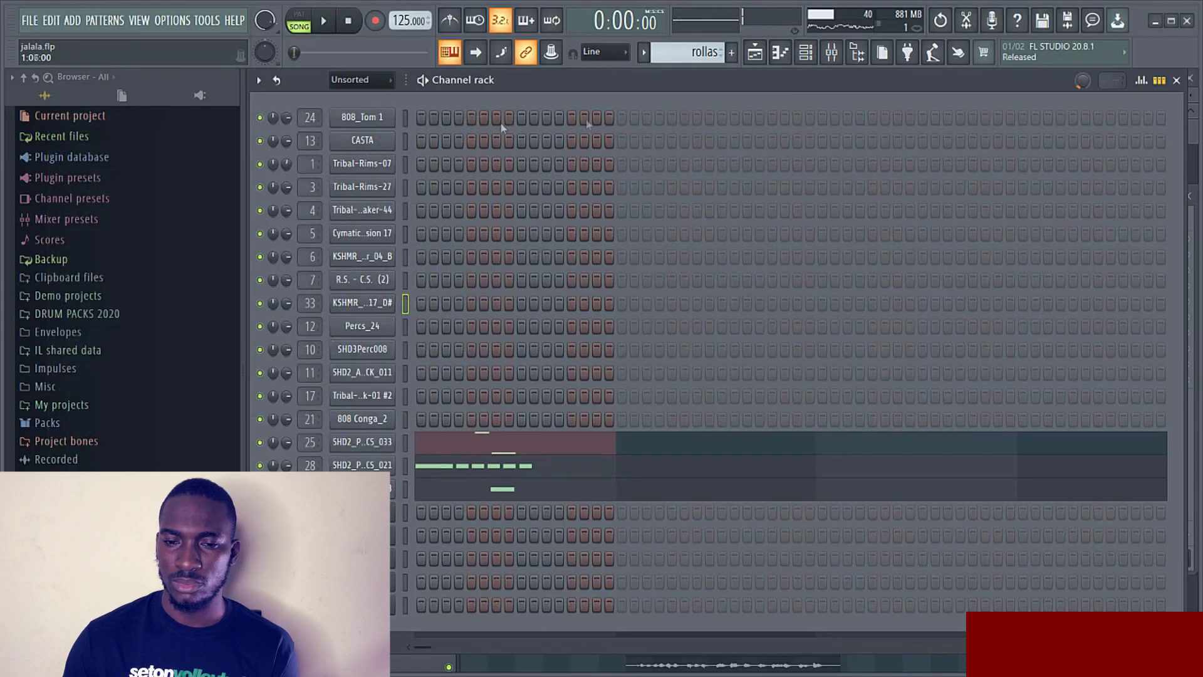
- Examine the mixer tracks, including 110 African Ekwe on track 14, and return to the full playlist arrangement
left_click(832, 53)
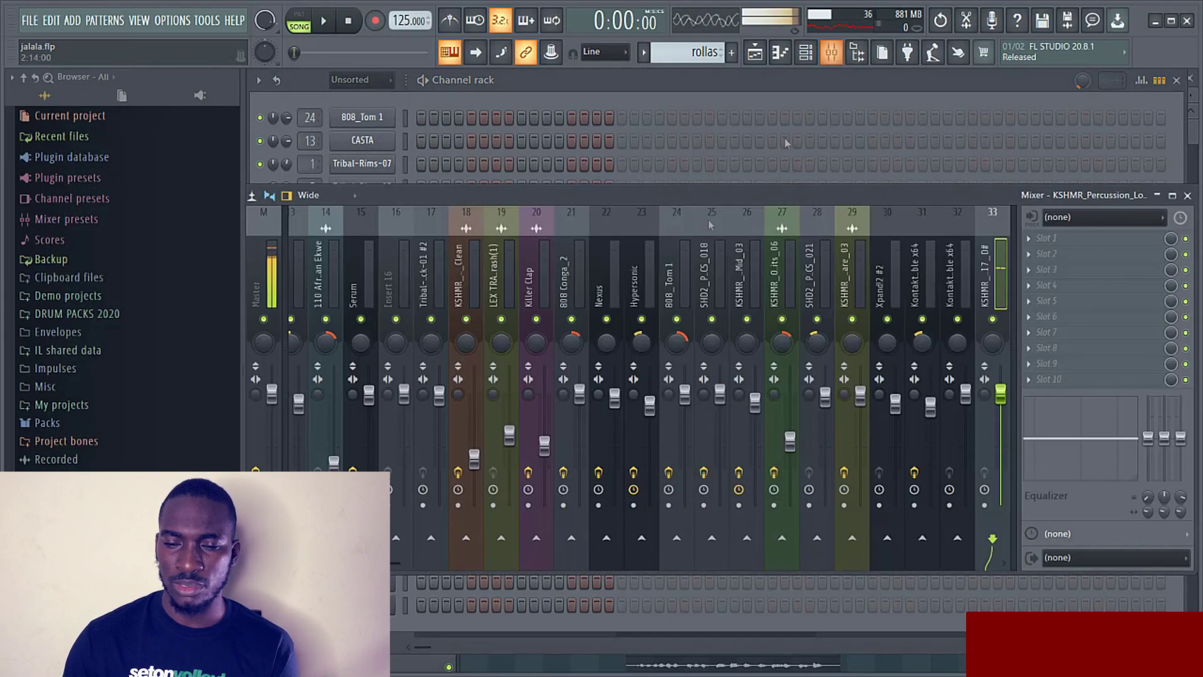
left_click_drag(708, 201, 727, 199)
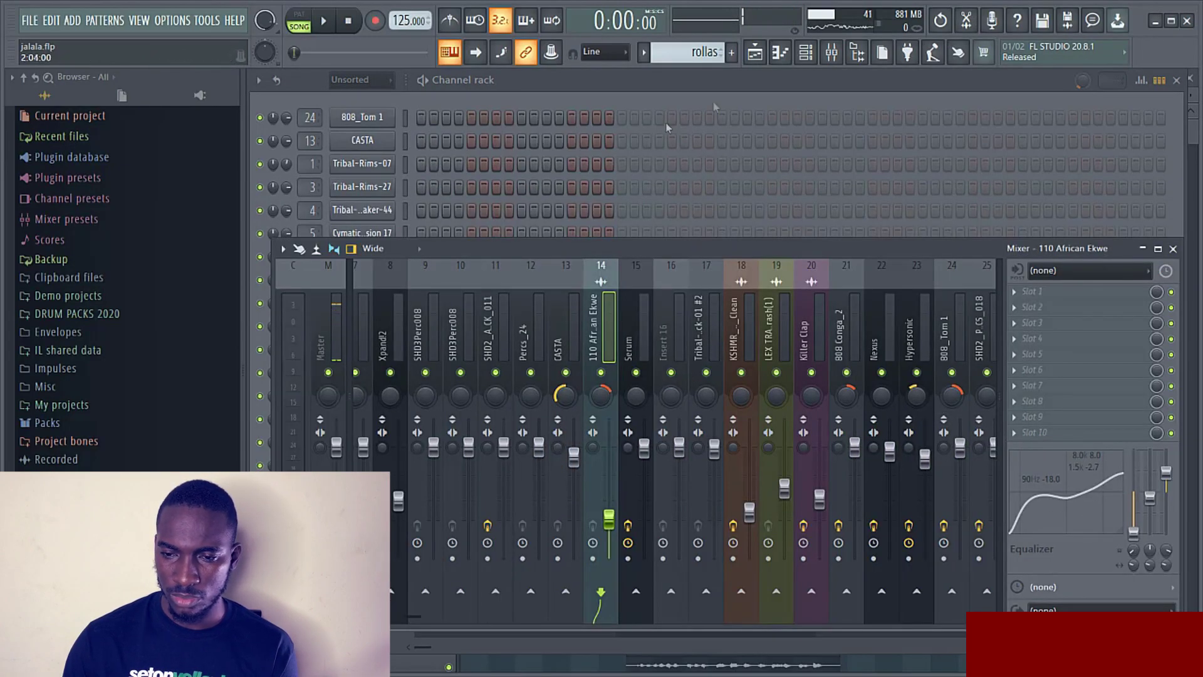
left_click(755, 54)
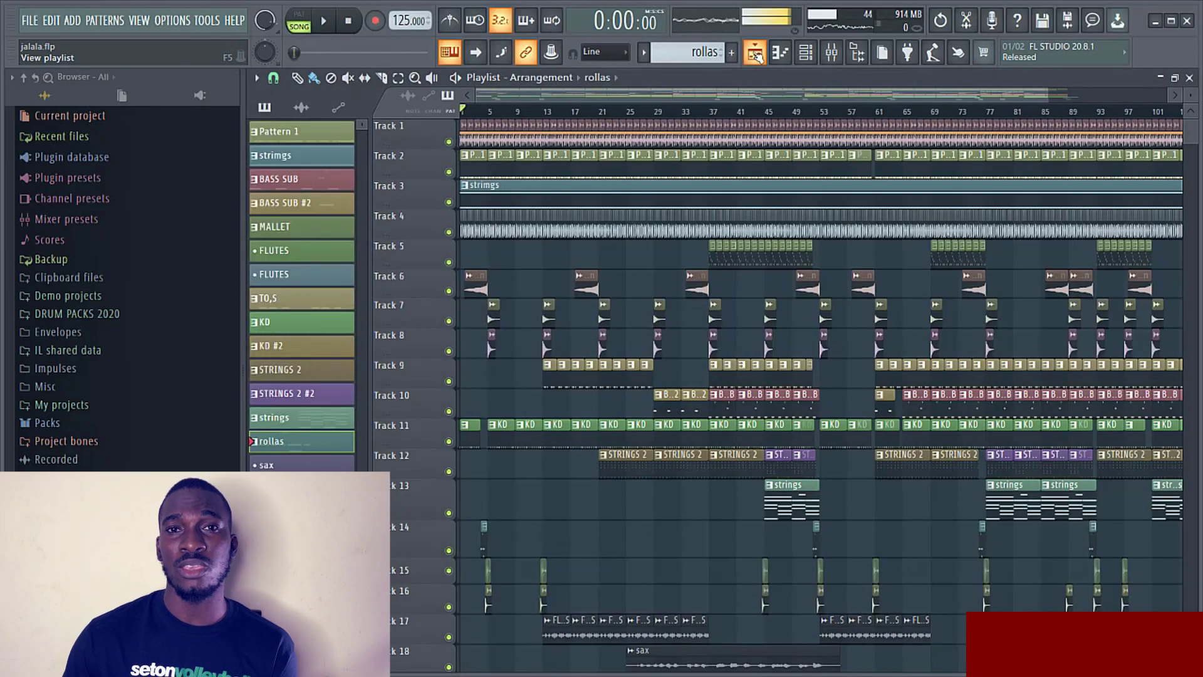